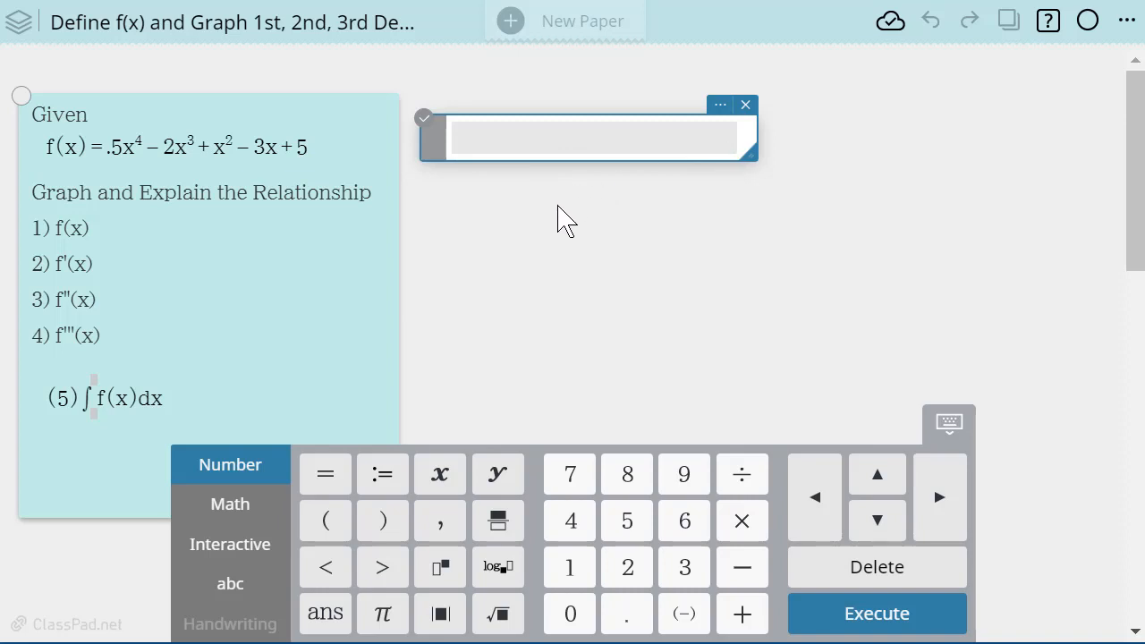
- Define f(x):=.5x^4-2x^3+x^2-3x+5 in the empty calculation note, copying the polynomial from the Given note, and widen the calculation note
{"action": "type", "text": "f(x):="}
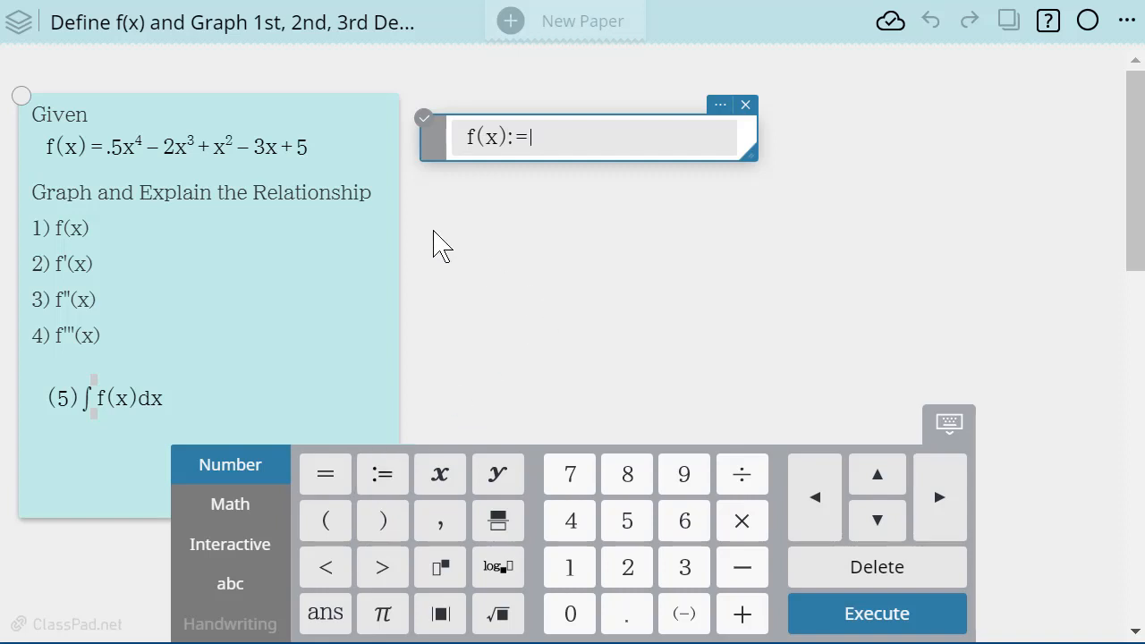
{"action": "left_click", "coordinate": [315, 147]}
{"action": "left_click_drag", "start_coordinate": [315, 147], "coordinate": [113, 168]}
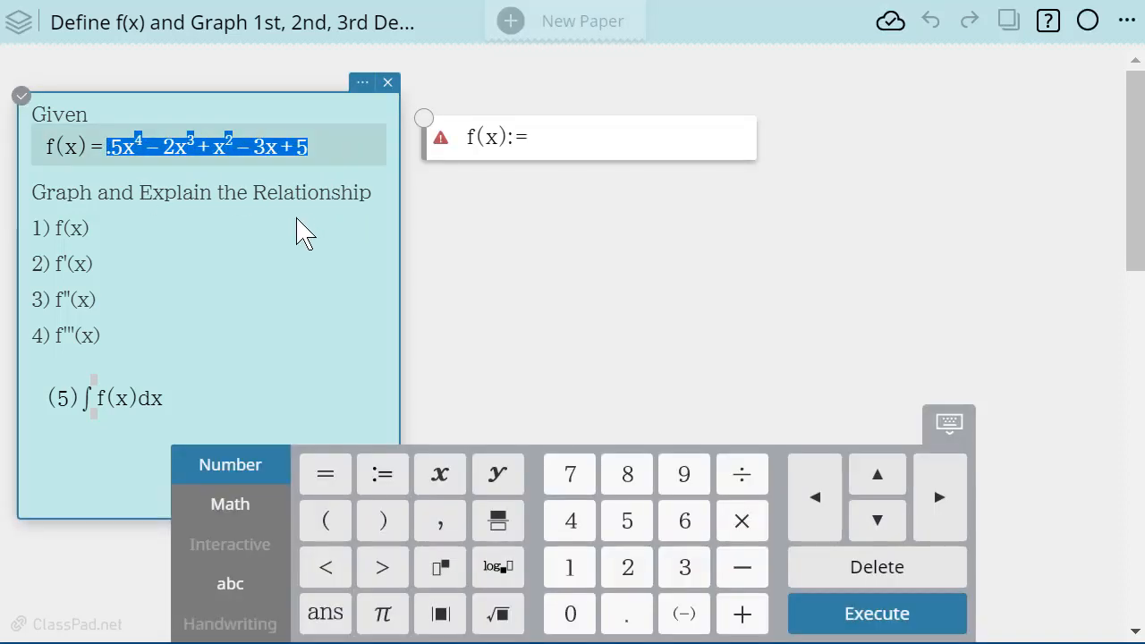
{"action": "left_click", "coordinate": [555, 140]}
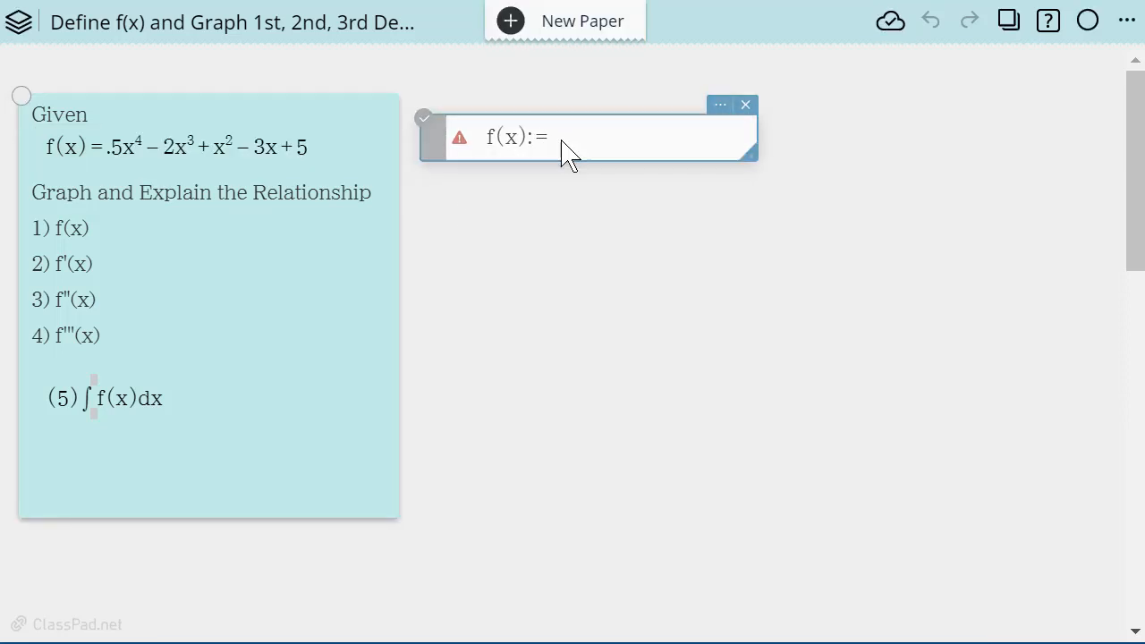
{"action": "left_click", "coordinate": [529, 139]}
{"action": "type", "text": ".5x^4-2x^3+x^2-3x+5"}
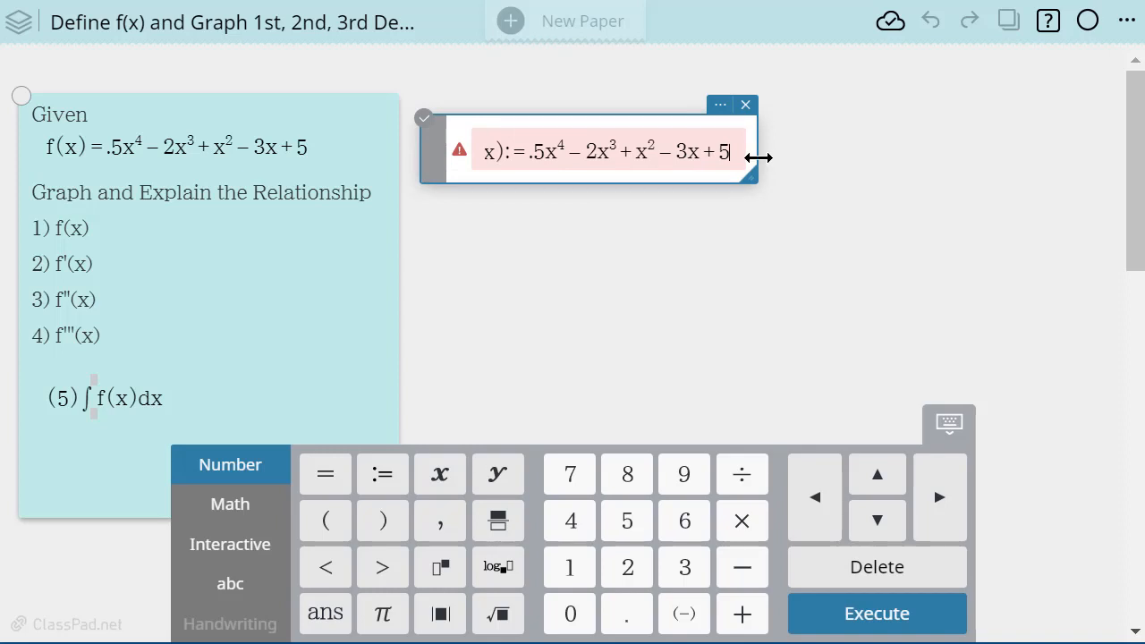
{"action": "key", "text": "Return"}
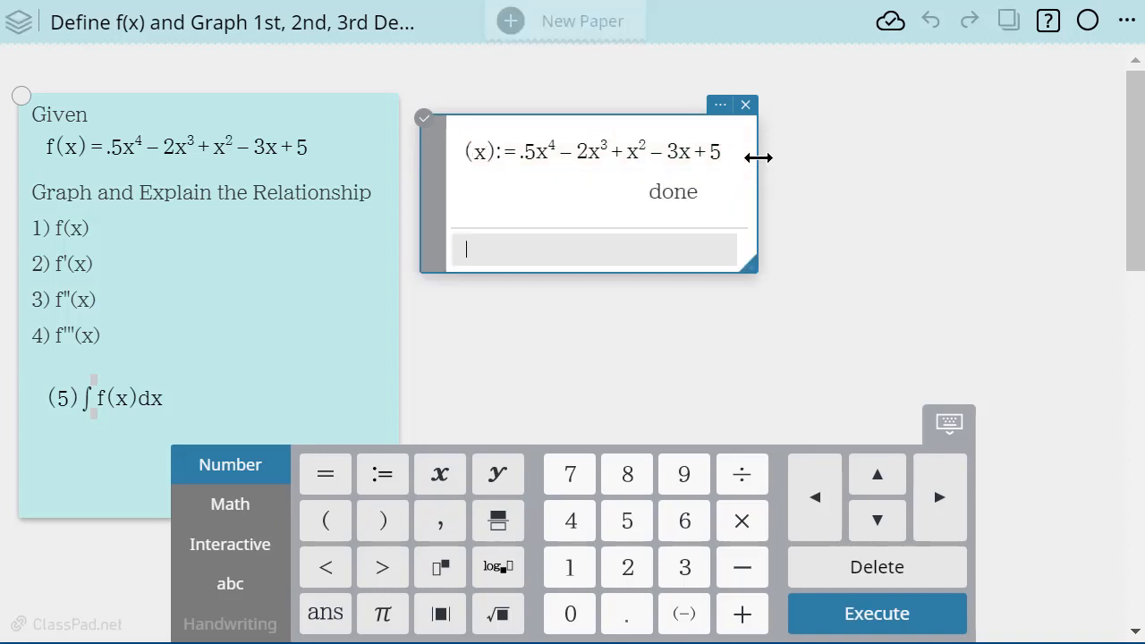
{"action": "left_click_drag", "start_coordinate": [763, 153], "coordinate": [1032, 153]}
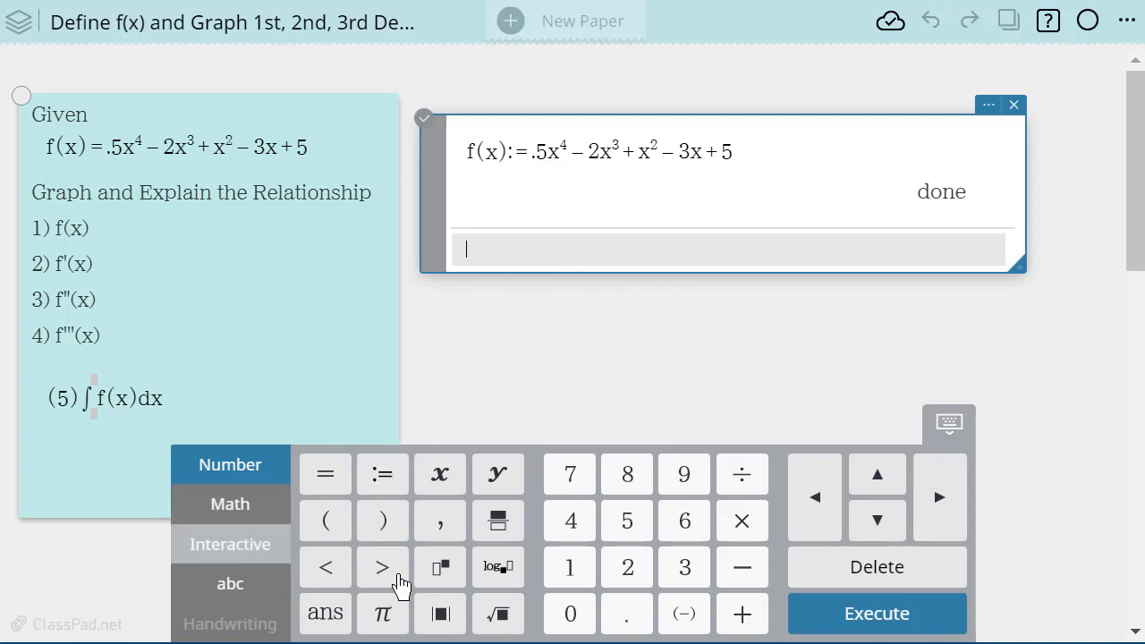
- Calculate the first derivative of f(x) with respect to x on the next line of the calculation note, using the d/dx template
{"action": "left_click", "coordinate": [240, 524]}
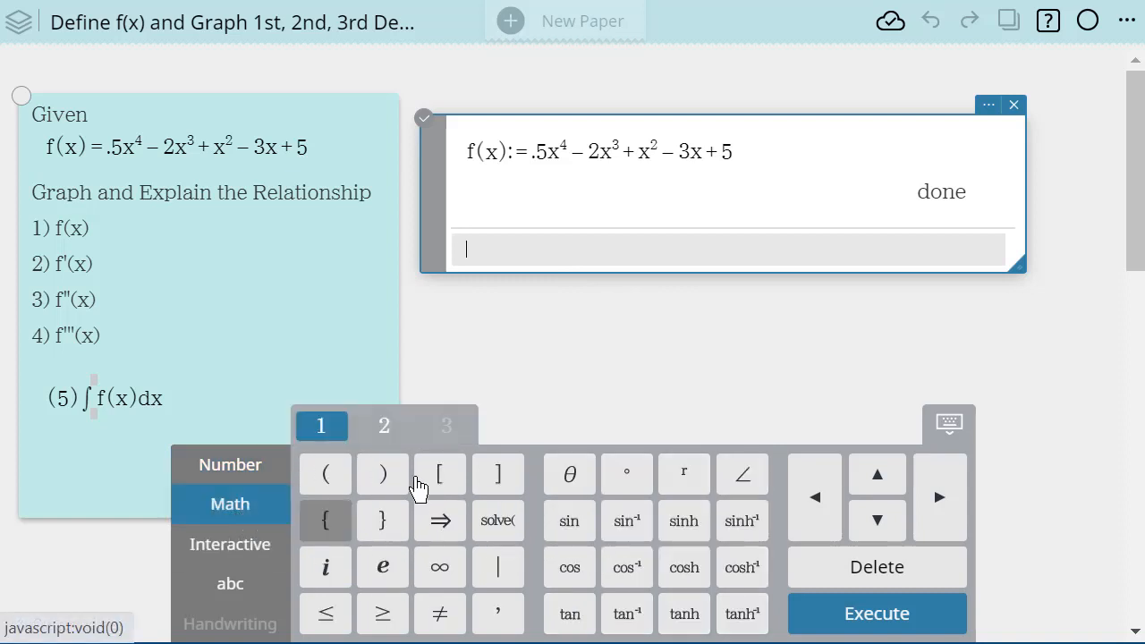
{"action": "left_click", "coordinate": [383, 438]}
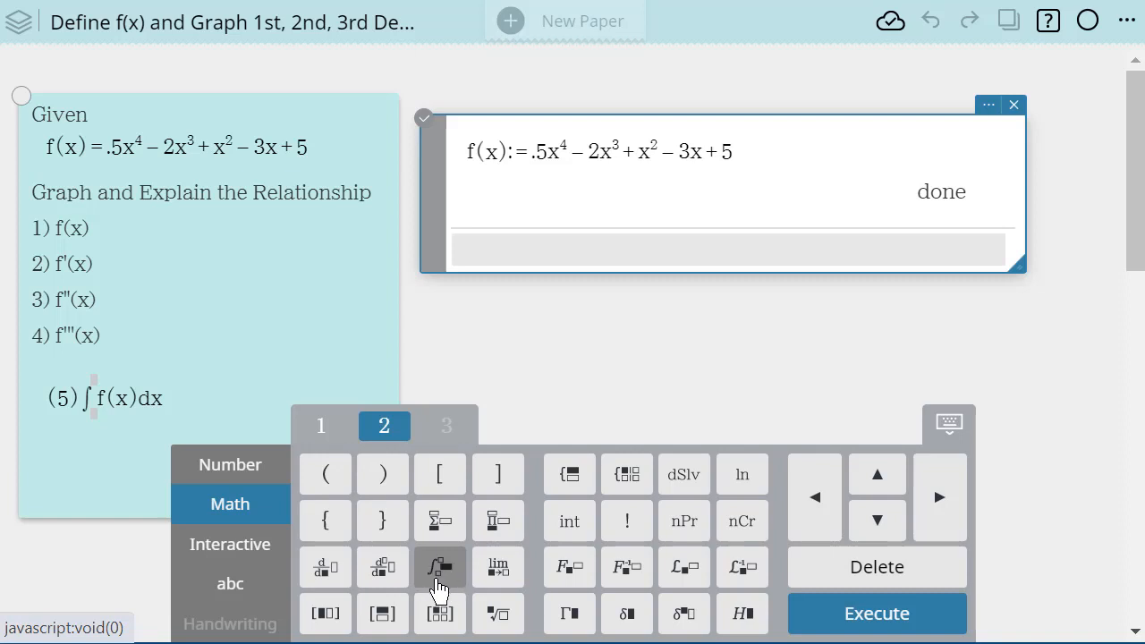
{"action": "left_click", "coordinate": [322, 567]}
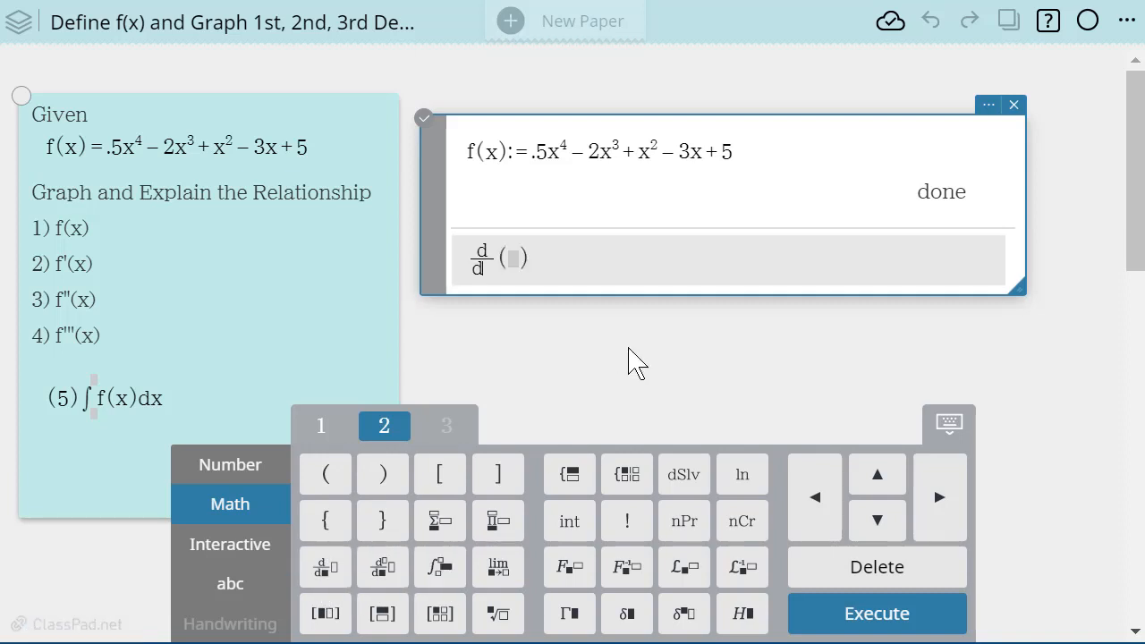
{"action": "type", "text": "x"}
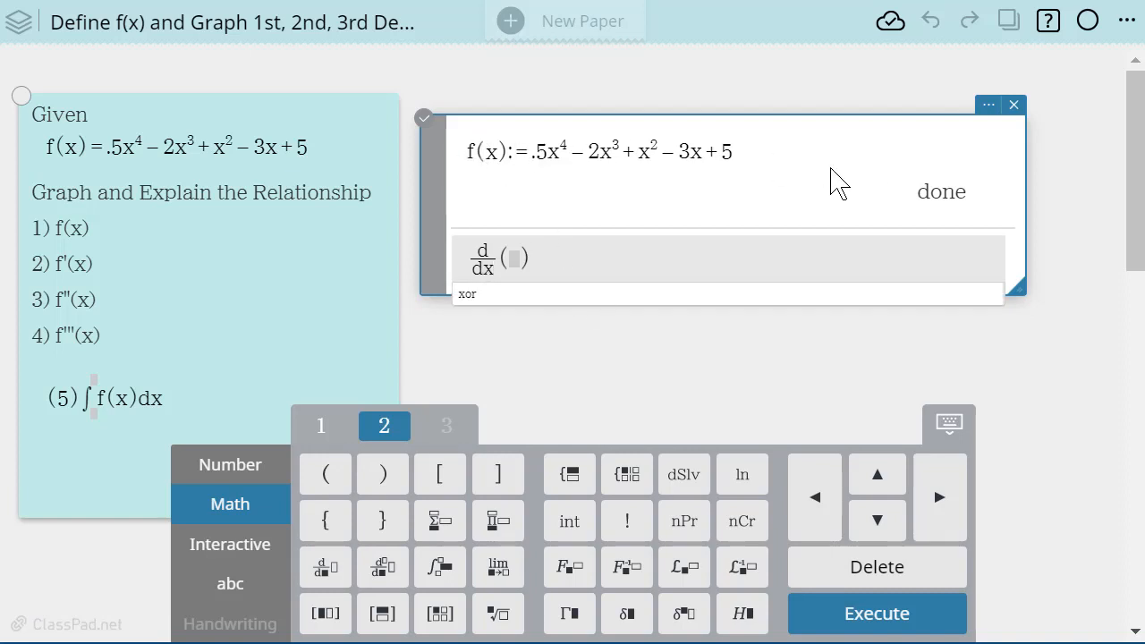
{"action": "left_click", "coordinate": [509, 259]}
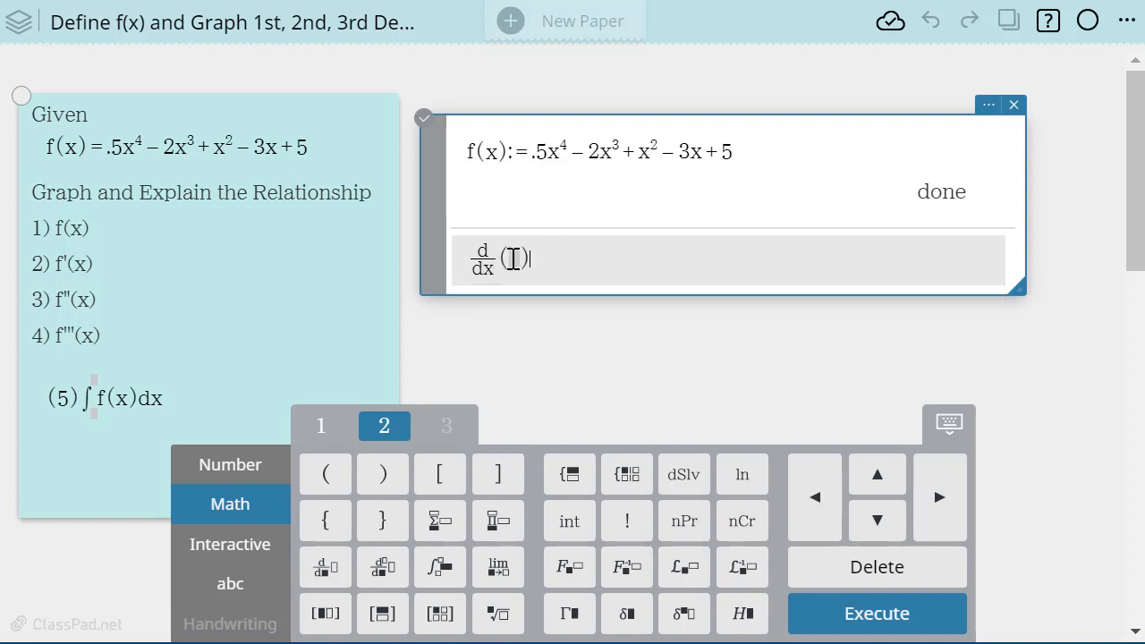
{"action": "type", "text": "f(x"}
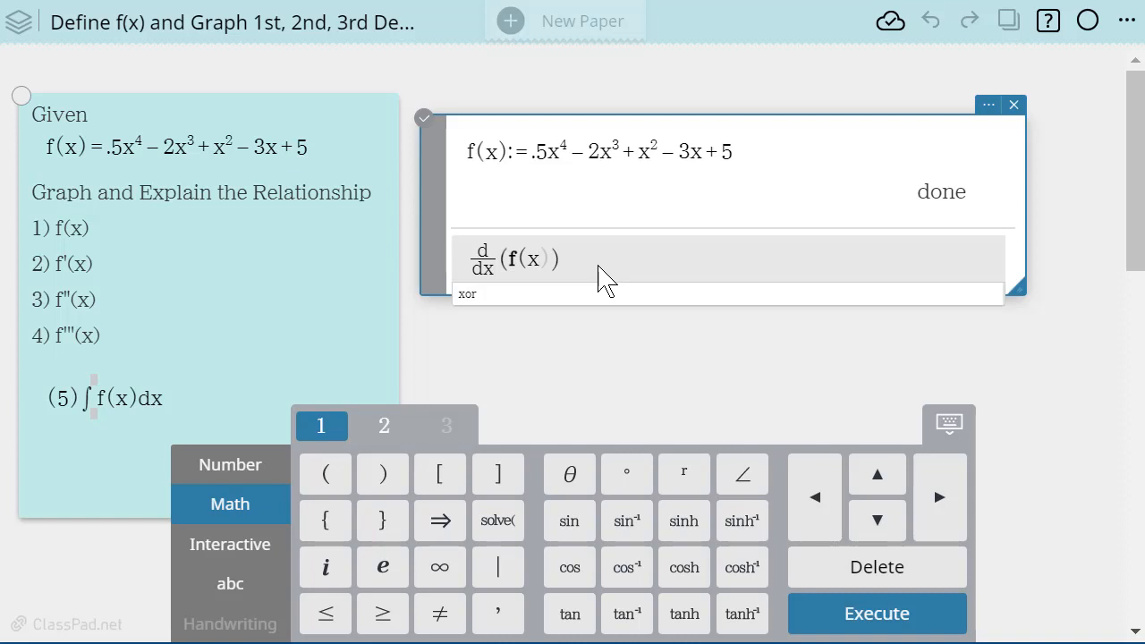
{"action": "key", "text": "Return"}
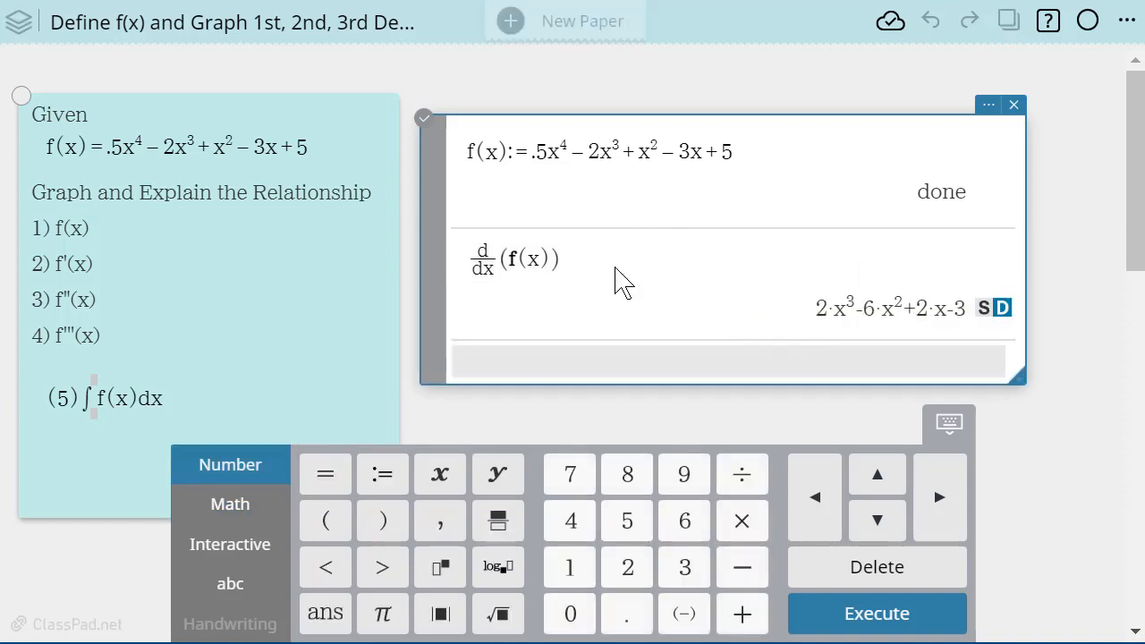
- Calculate the second derivative of f(x) with respect to x below the first derivative, using the nth-derivative template with order 2
{"action": "left_click", "coordinate": [220, 508]}
{"action": "left_click", "coordinate": [387, 429]}
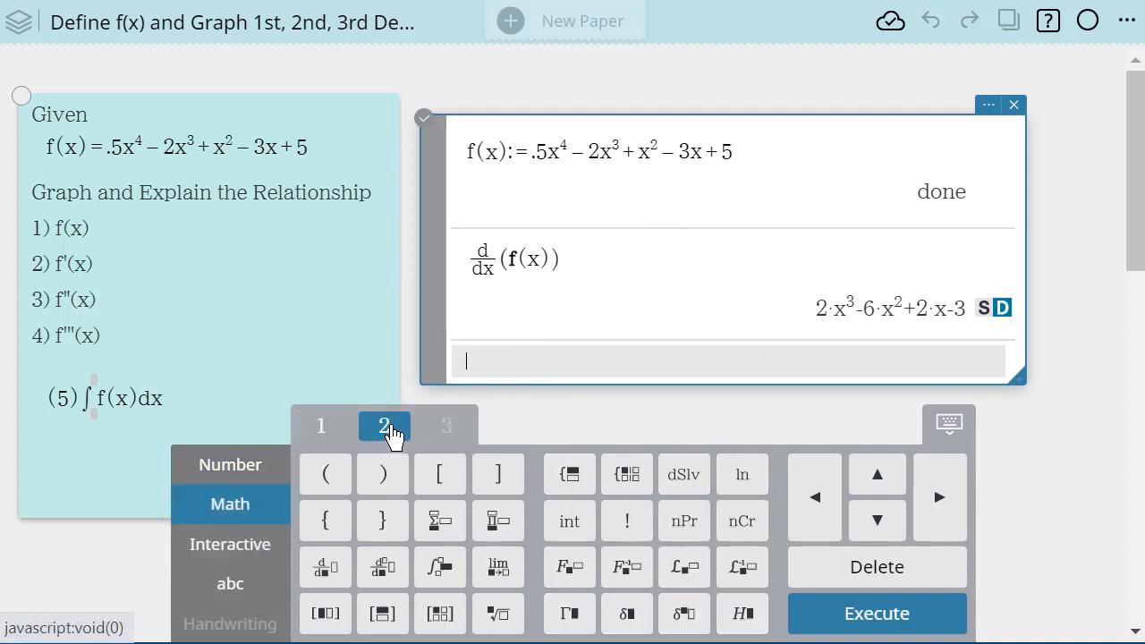
{"action": "left_click", "coordinate": [377, 580]}
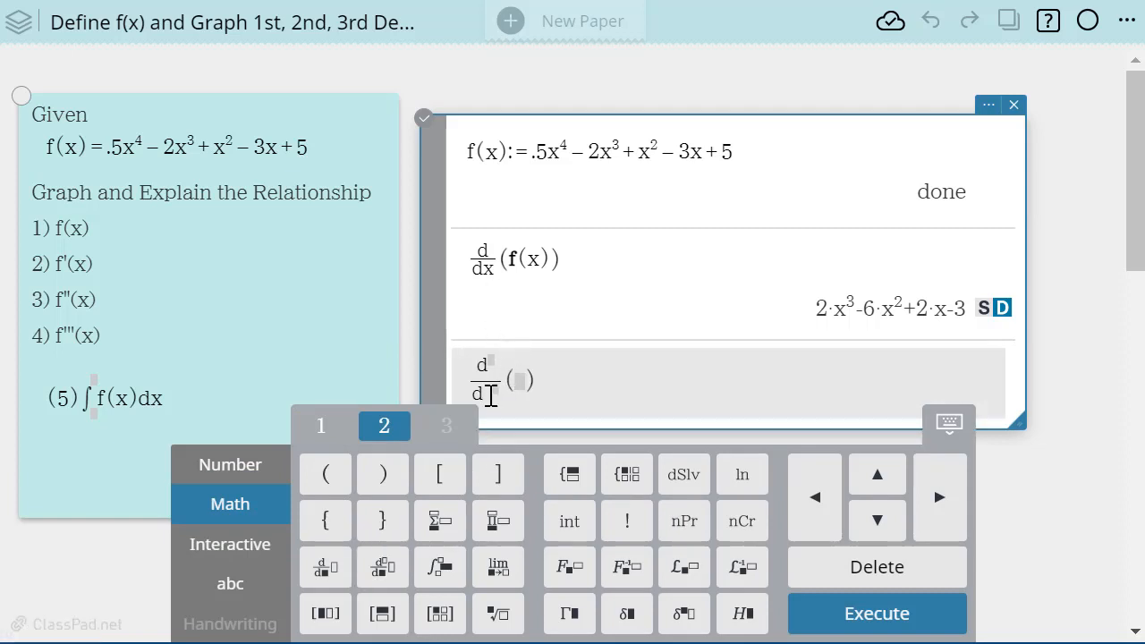
{"action": "type", "text": "x"}
{"action": "left_click", "coordinate": [499, 387]}
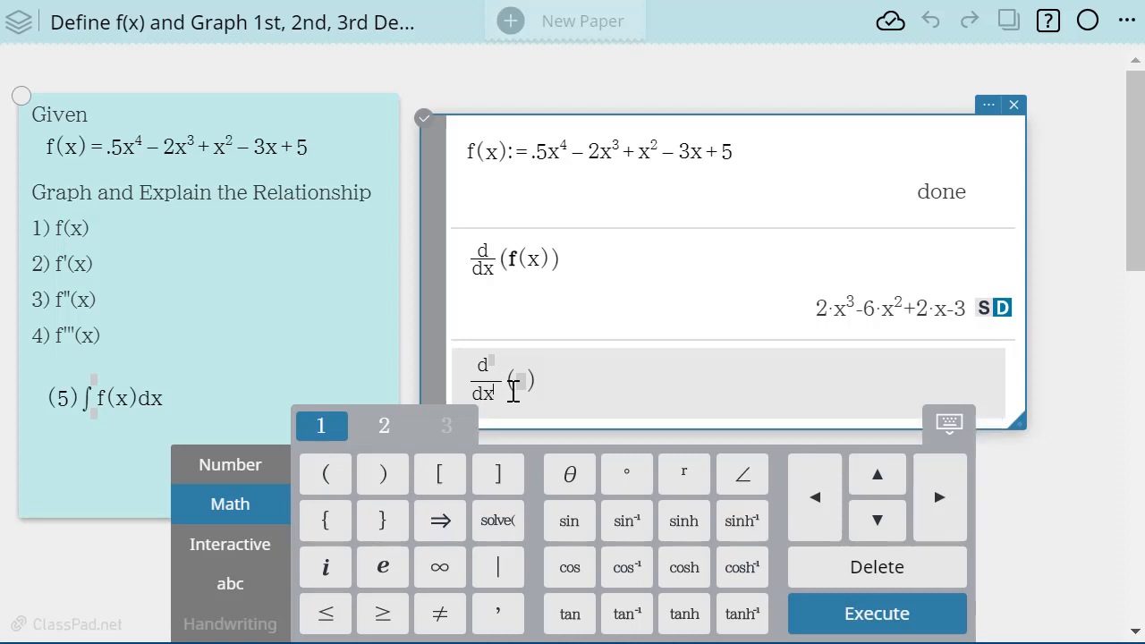
{"action": "type", "text": "2"}
{"action": "type", "text": "f"}
{"action": "type", "text": "("}
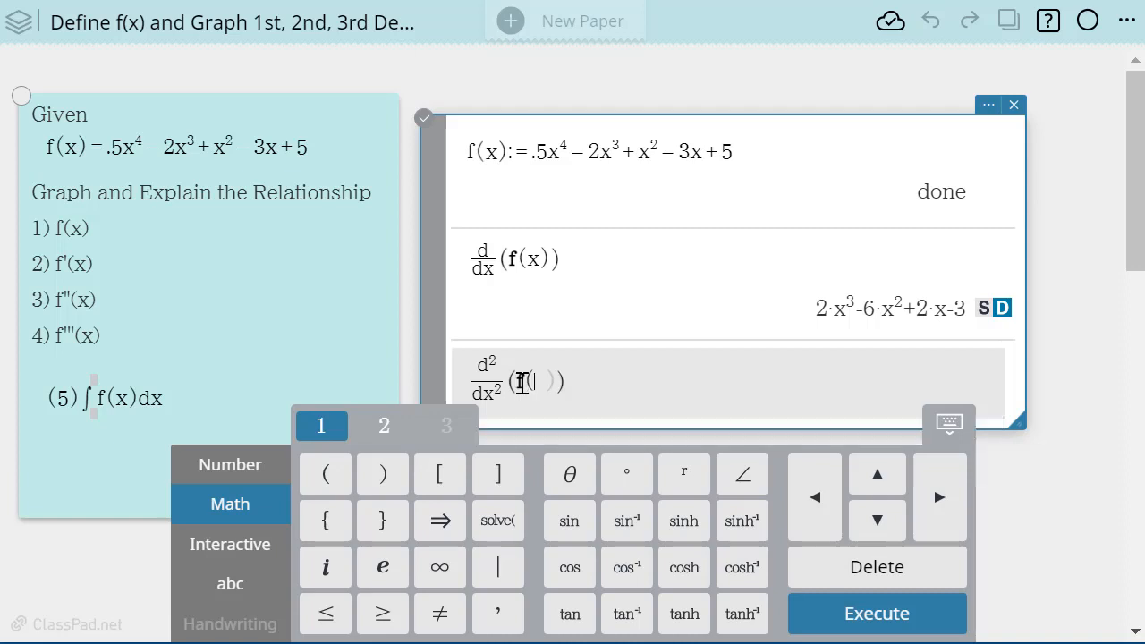
{"action": "type", "text": "x"}
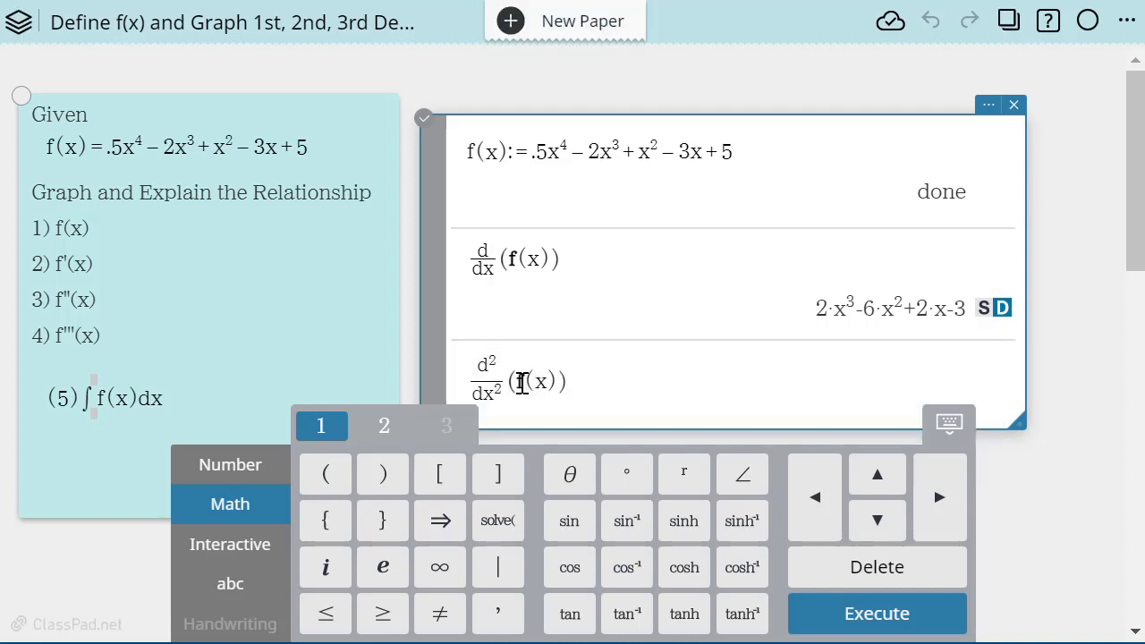
{"action": "key", "text": "Return"}
{"action": "scroll", "coordinate": [899, 280], "scroll_direction": "up", "scroll_amount": 2}
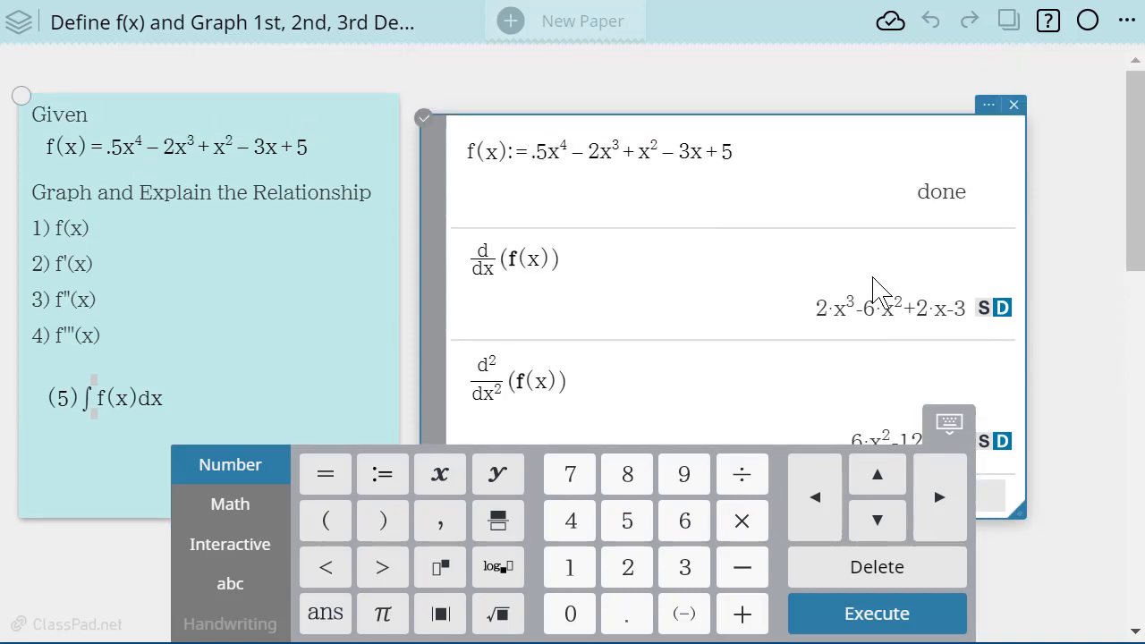
{"action": "scroll", "coordinate": [864, 313], "scroll_direction": "down", "scroll_amount": 3}
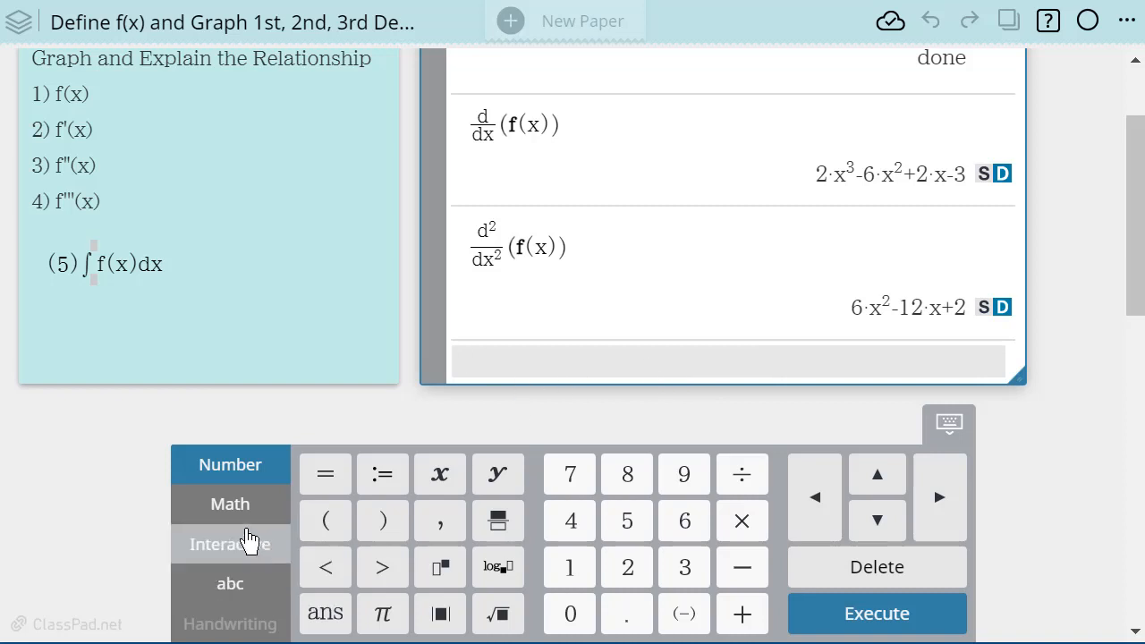
{"action": "left_click", "coordinate": [233, 505]}
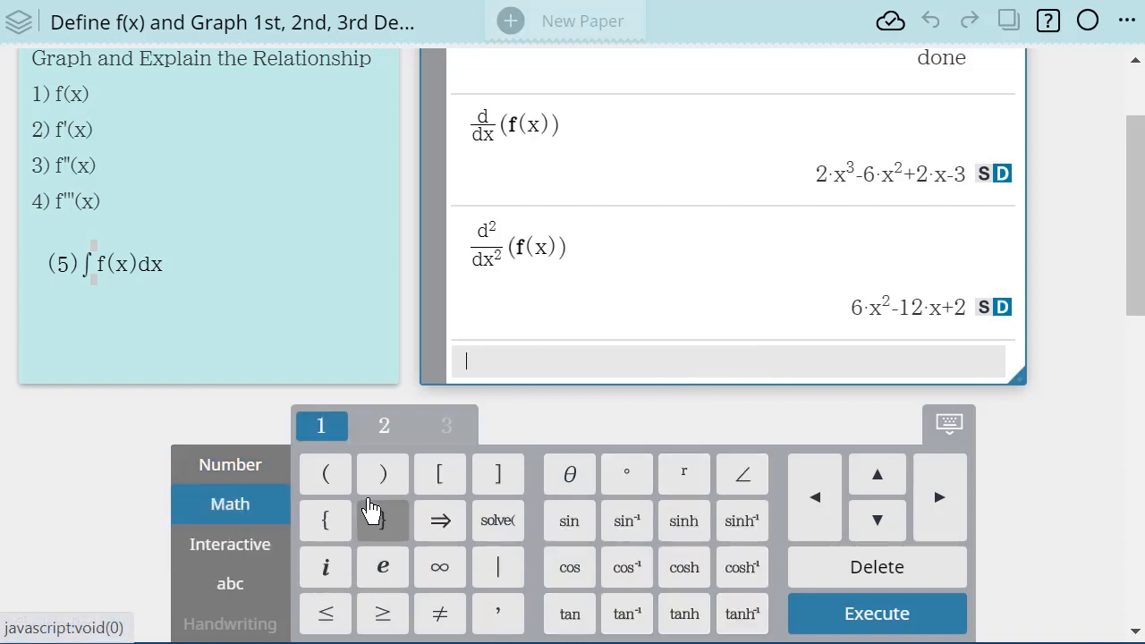
{"action": "left_click", "coordinate": [384, 425]}
{"action": "left_click", "coordinate": [328, 569]}
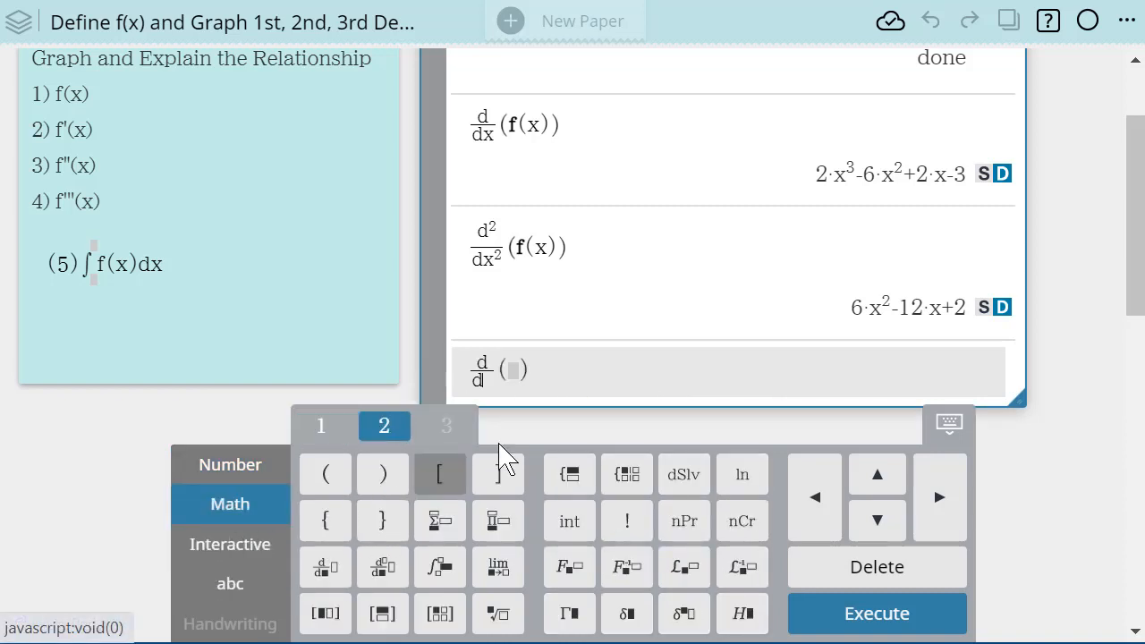
{"action": "left_click", "coordinate": [534, 371]}
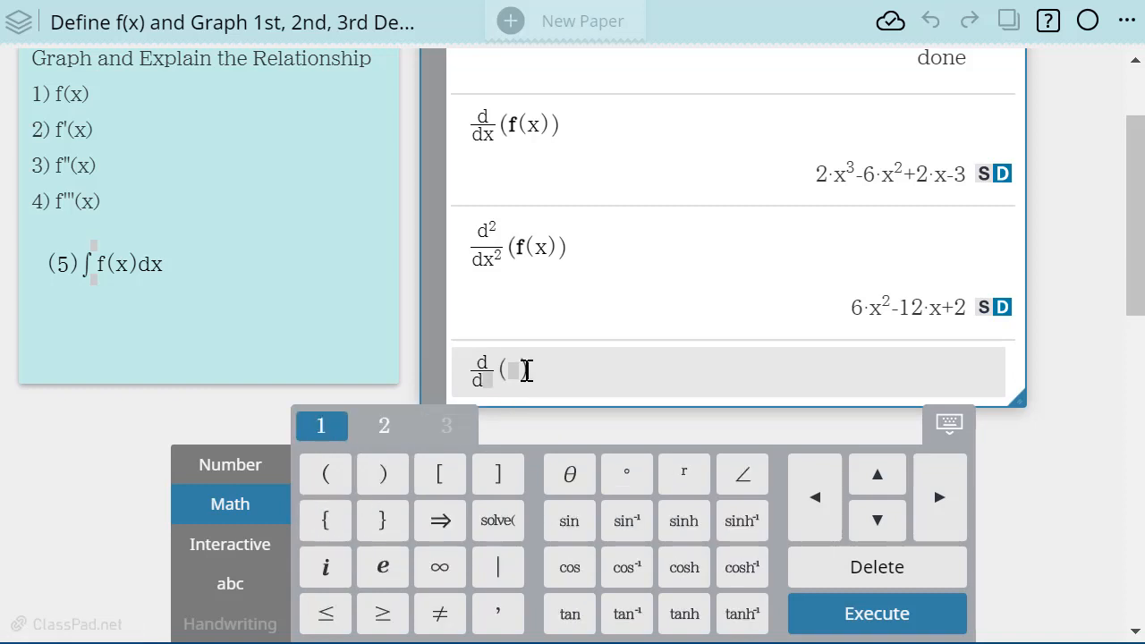
{"action": "left_click_drag", "start_coordinate": [527, 371], "coordinate": [439, 378]}
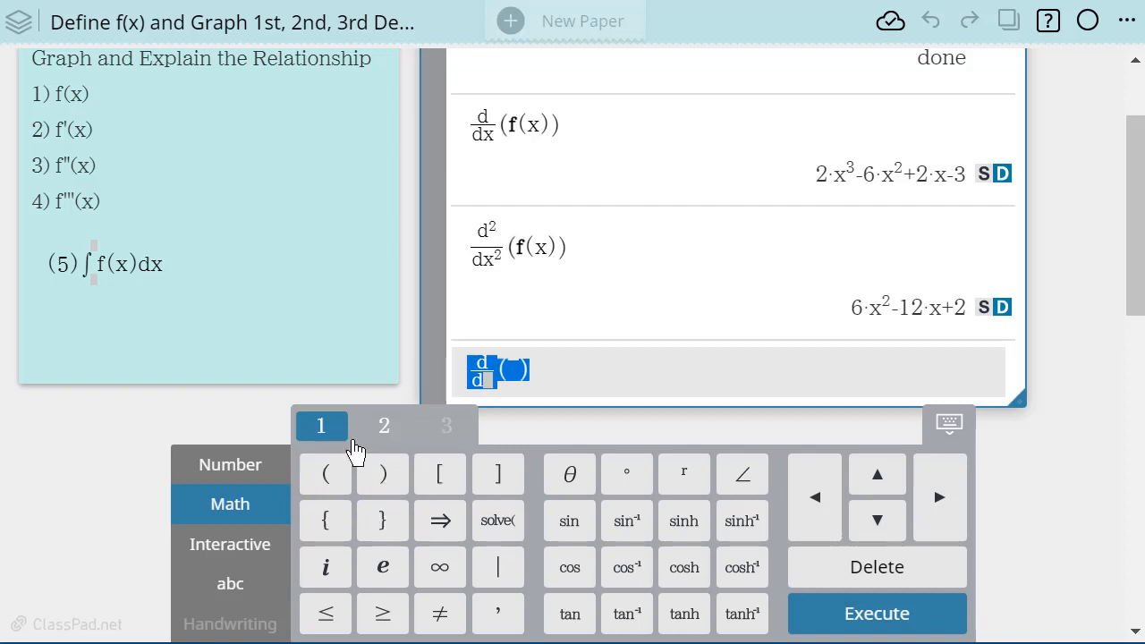
{"action": "left_click", "coordinate": [383, 426]}
{"action": "left_click", "coordinate": [380, 567]}
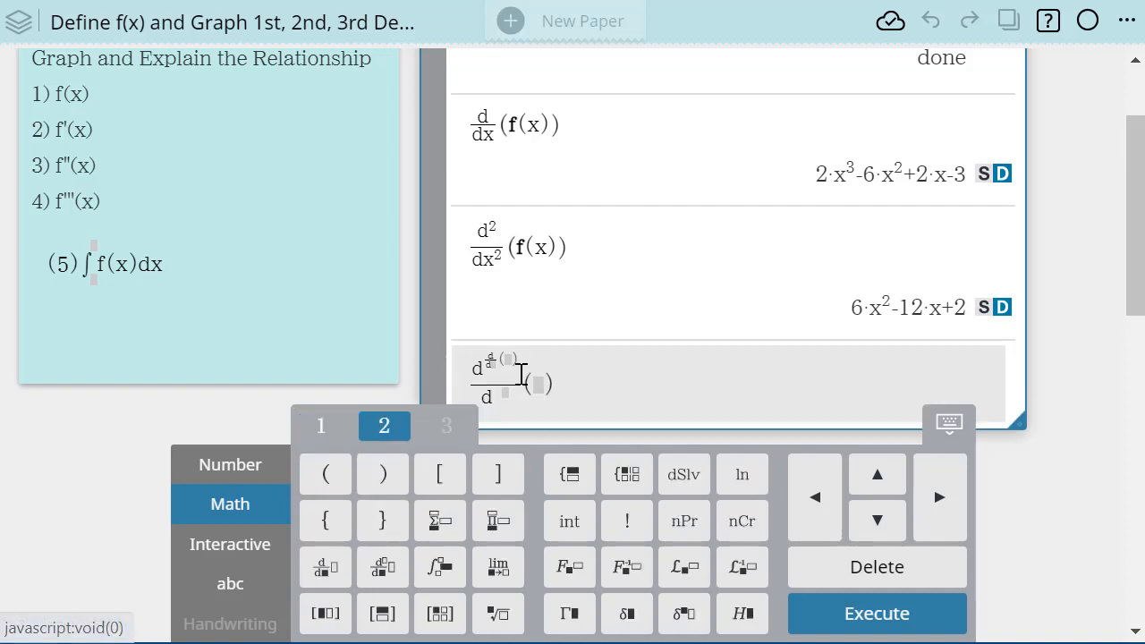
{"action": "left_click_drag", "start_coordinate": [524, 358], "coordinate": [494, 359]}
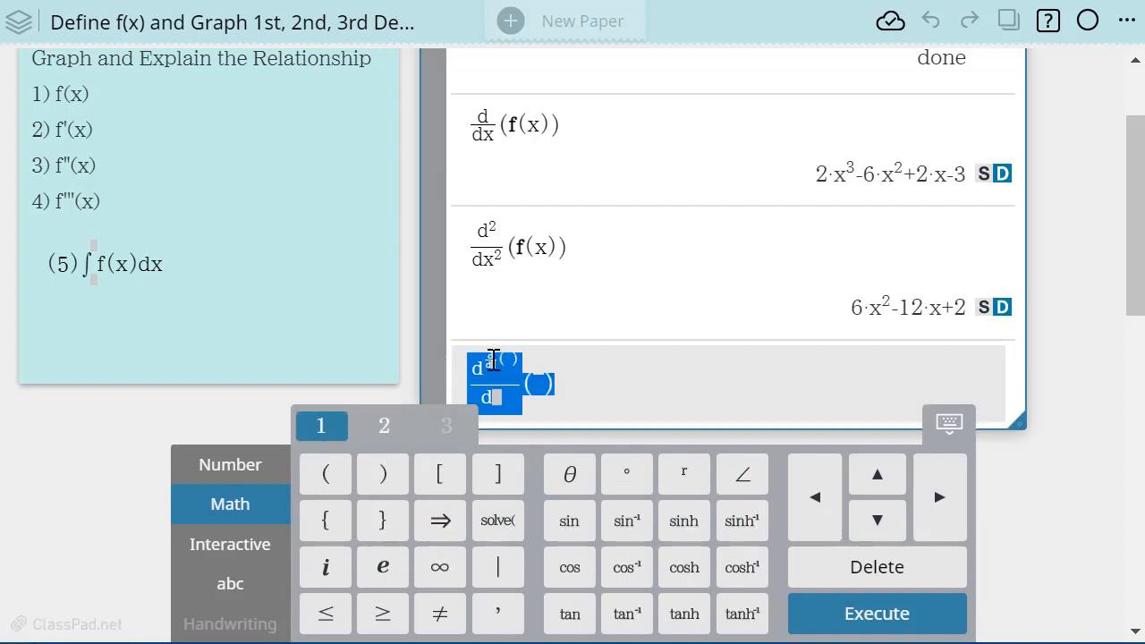
{"action": "key", "text": "BackSpace"}
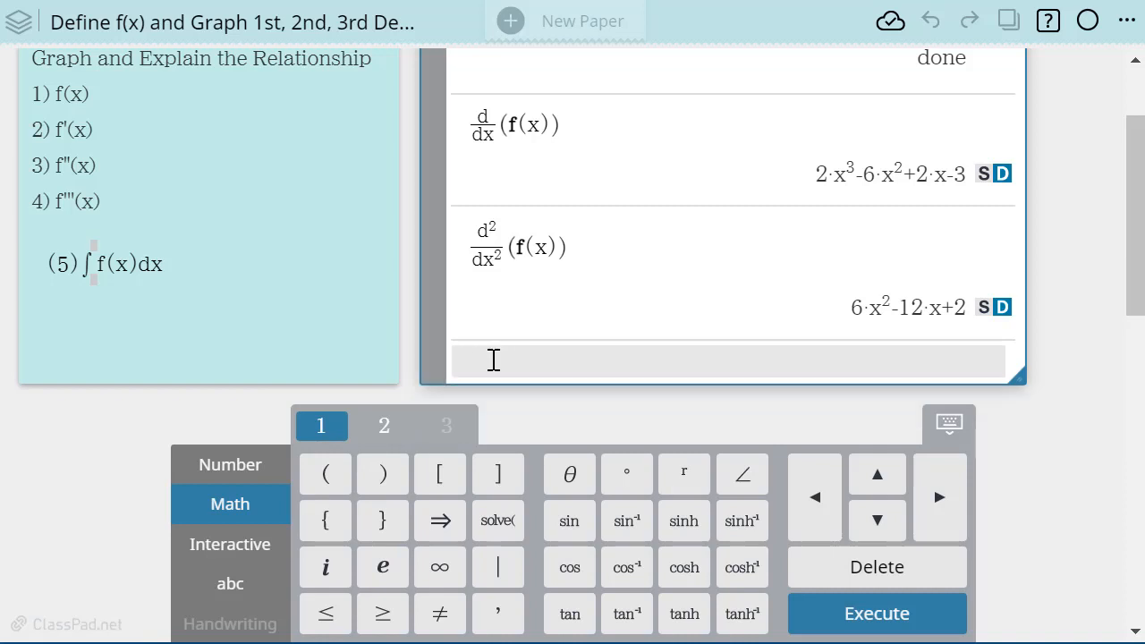
- Calculate the third derivative of f(x) with respect to x on the empty line, using the nth-derivative template with order 3
{"action": "left_click", "coordinate": [384, 426]}
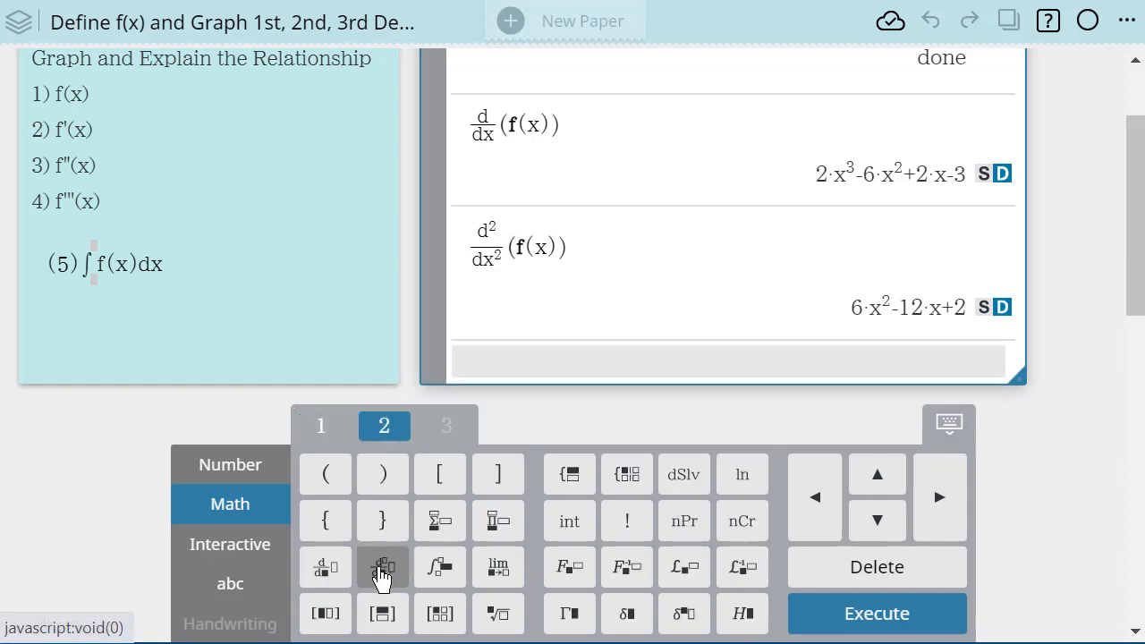
{"action": "left_click", "coordinate": [381, 573]}
{"action": "type", "text": "x^"}
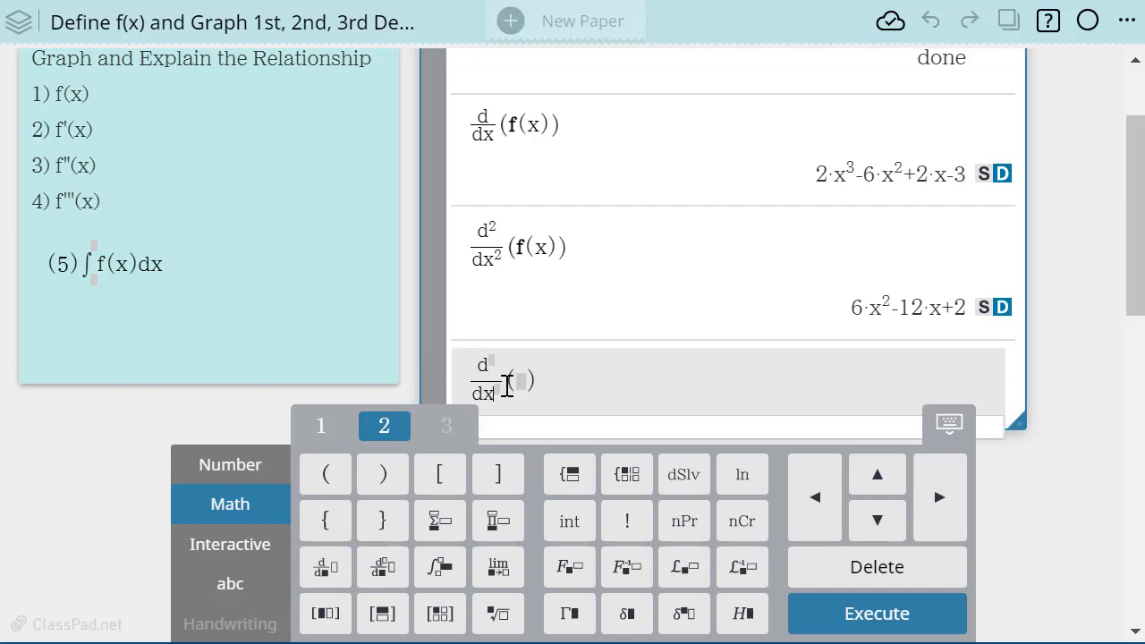
{"action": "type", "text": "3("}
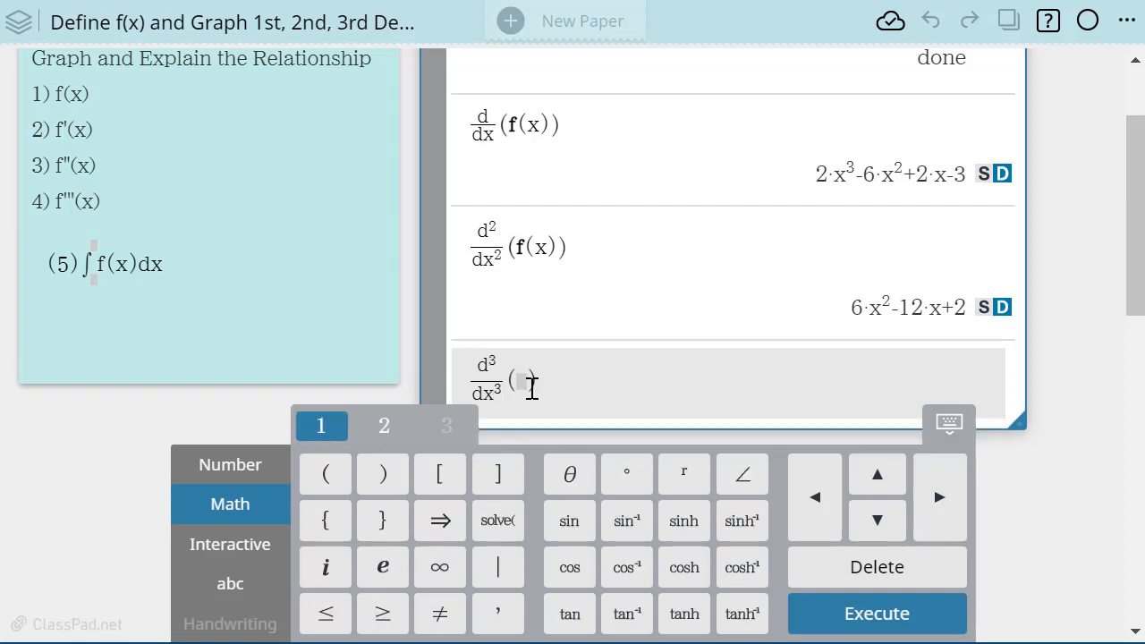
{"action": "type", "text": "f(x"}
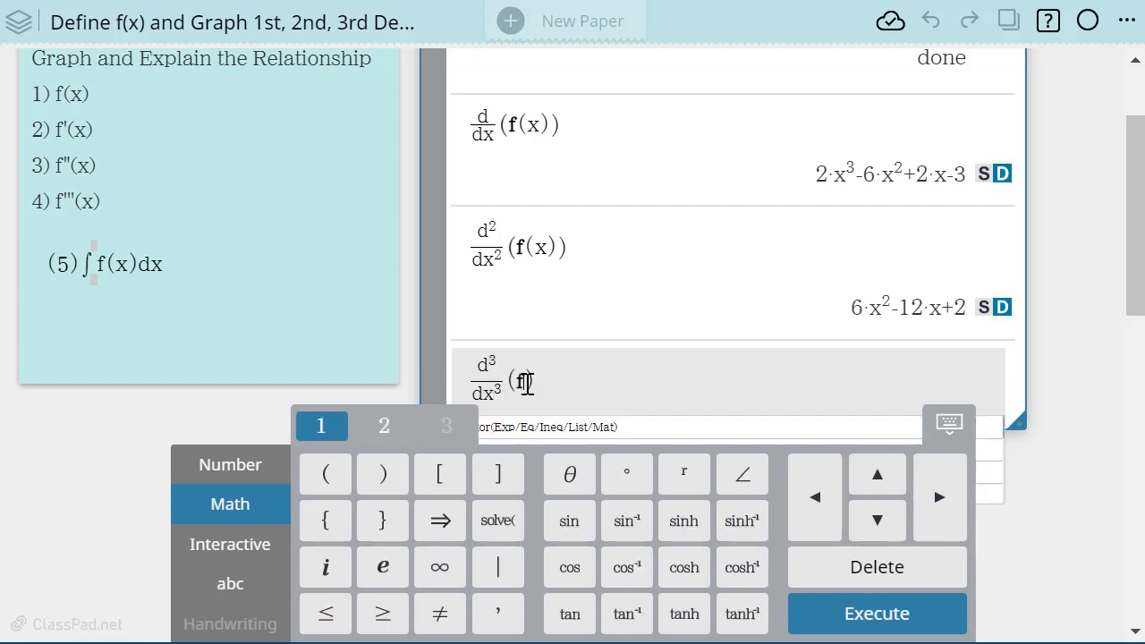
{"action": "key", "text": "Return"}
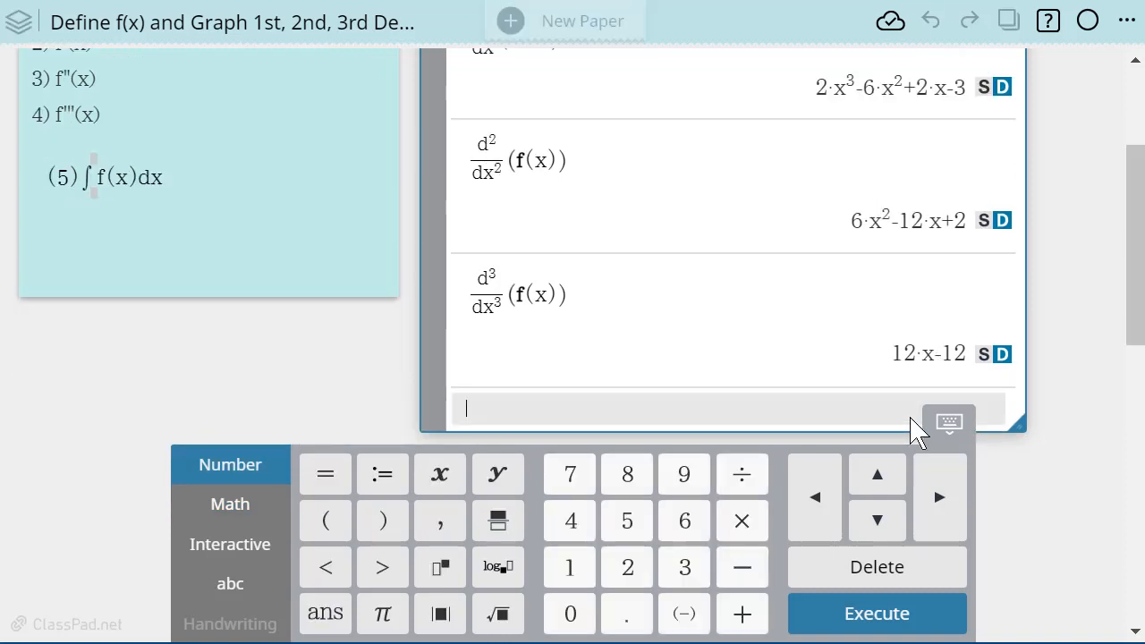
{"action": "scroll", "coordinate": [1065, 264], "scroll_direction": "up", "scroll_amount": 3}
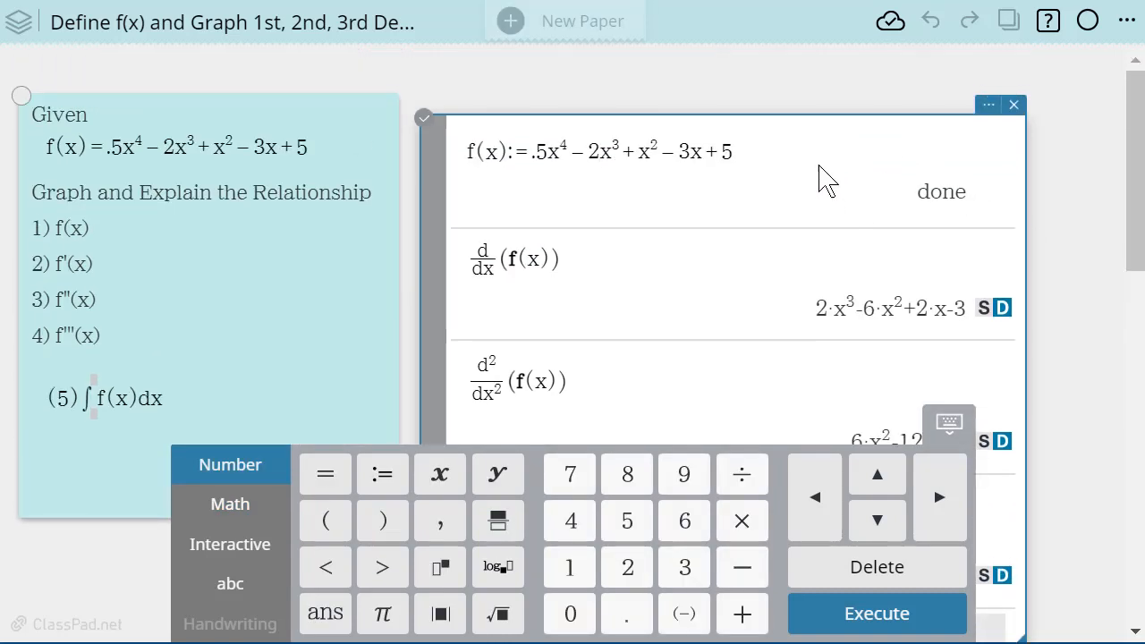
{"action": "scroll", "coordinate": [957, 322], "scroll_direction": "down", "scroll_amount": 3}
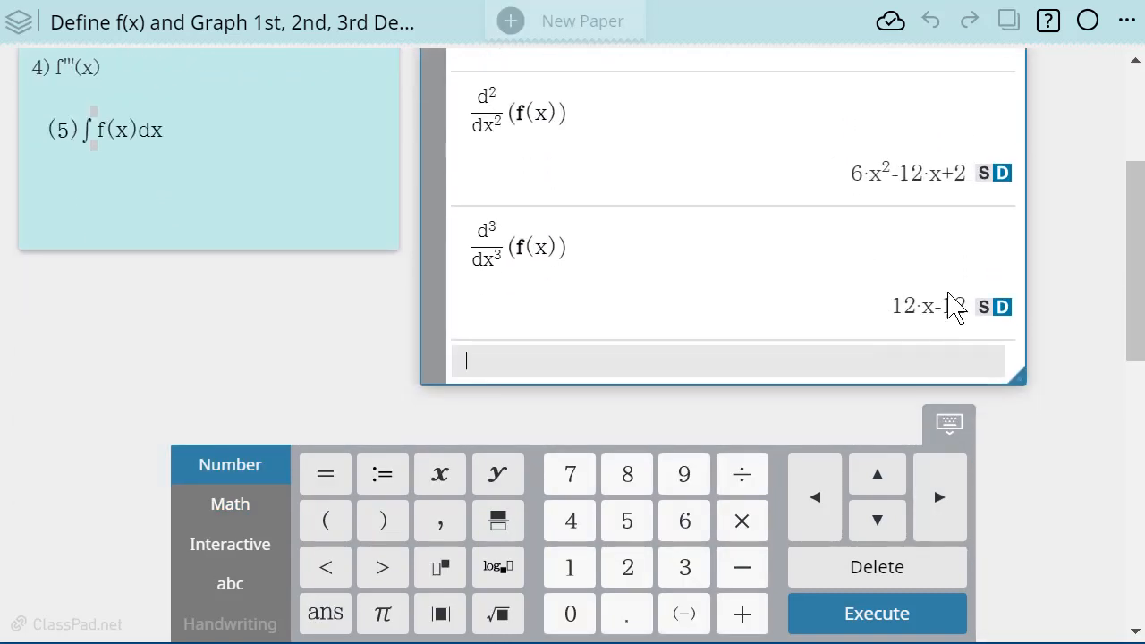
{"action": "scroll", "coordinate": [882, 120], "scroll_direction": "up", "scroll_amount": 3}
{"action": "scroll", "coordinate": [670, 277], "scroll_direction": "down", "scroll_amount": 2}
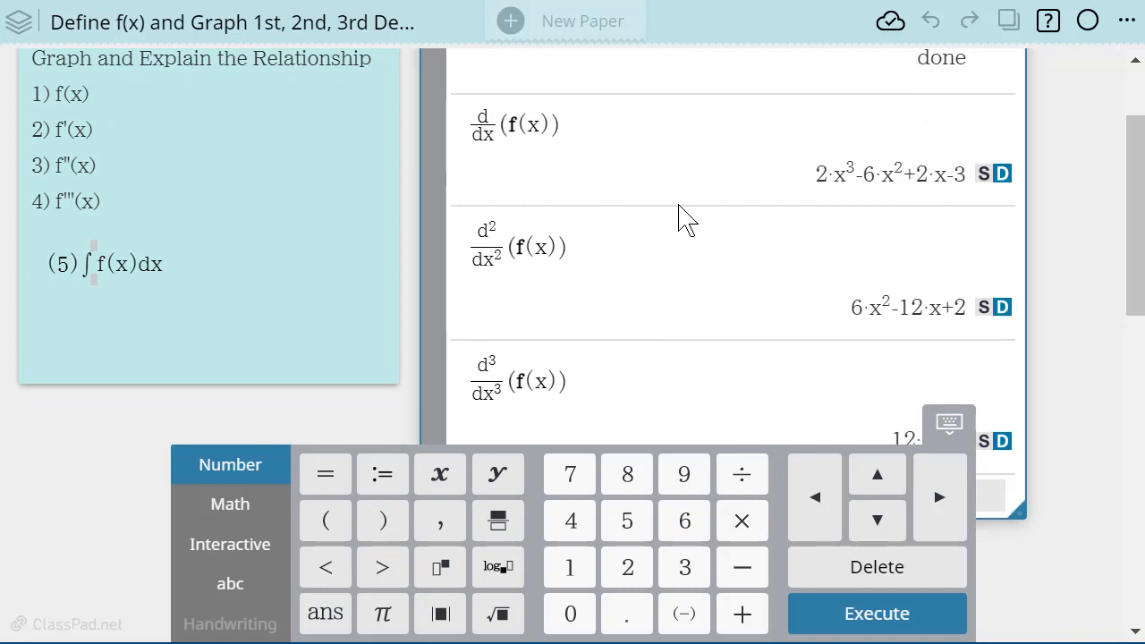
- Move the calculation note with the definition and derivatives beneath the blue Given note
{"action": "scroll", "coordinate": [679, 220], "scroll_direction": "up", "scroll_amount": 2}
{"action": "left_click_drag", "start_coordinate": [801, 121], "coordinate": [181, 540]}
{"action": "scroll", "coordinate": [803, 143], "scroll_direction": "up", "scroll_amount": 3}
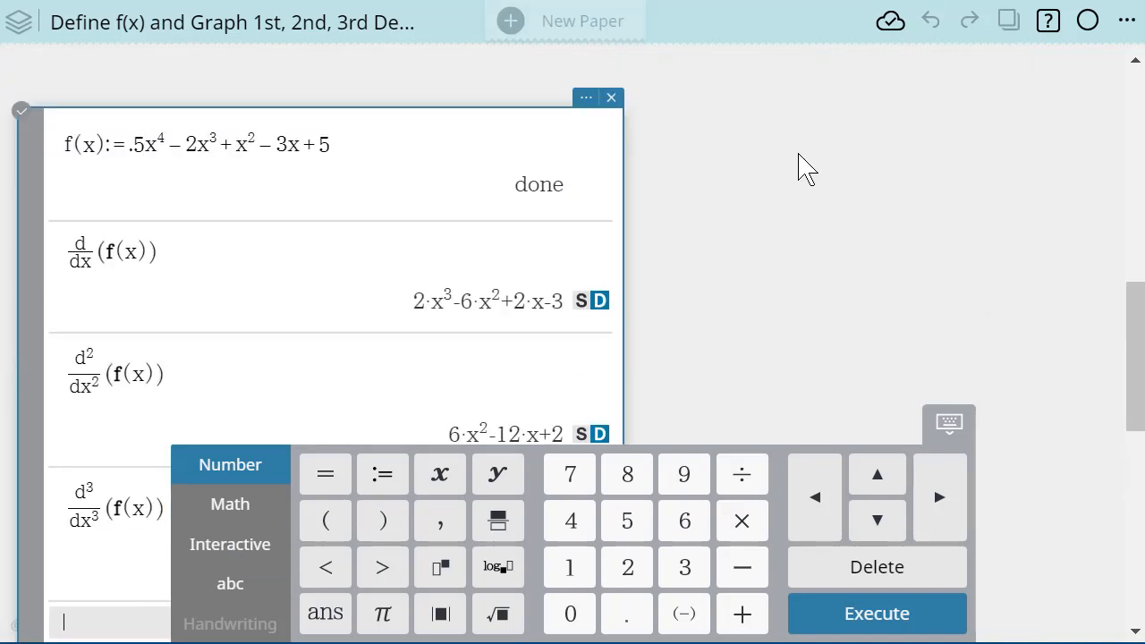
- Add a graph note to the paper and place it well to the right of the Given note, leaving a gap between them
{"action": "scroll", "coordinate": [799, 169], "scroll_direction": "up", "scroll_amount": 5}
{"action": "left_click", "coordinate": [481, 146]}
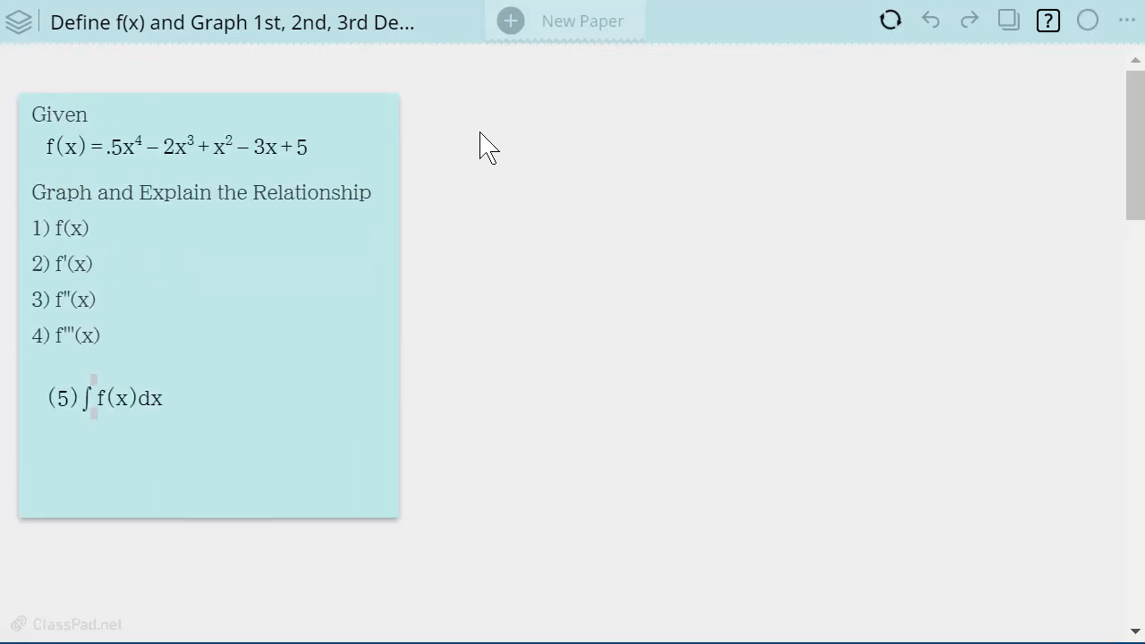
{"action": "left_click", "coordinate": [507, 134]}
{"action": "left_click", "coordinate": [559, 108]}
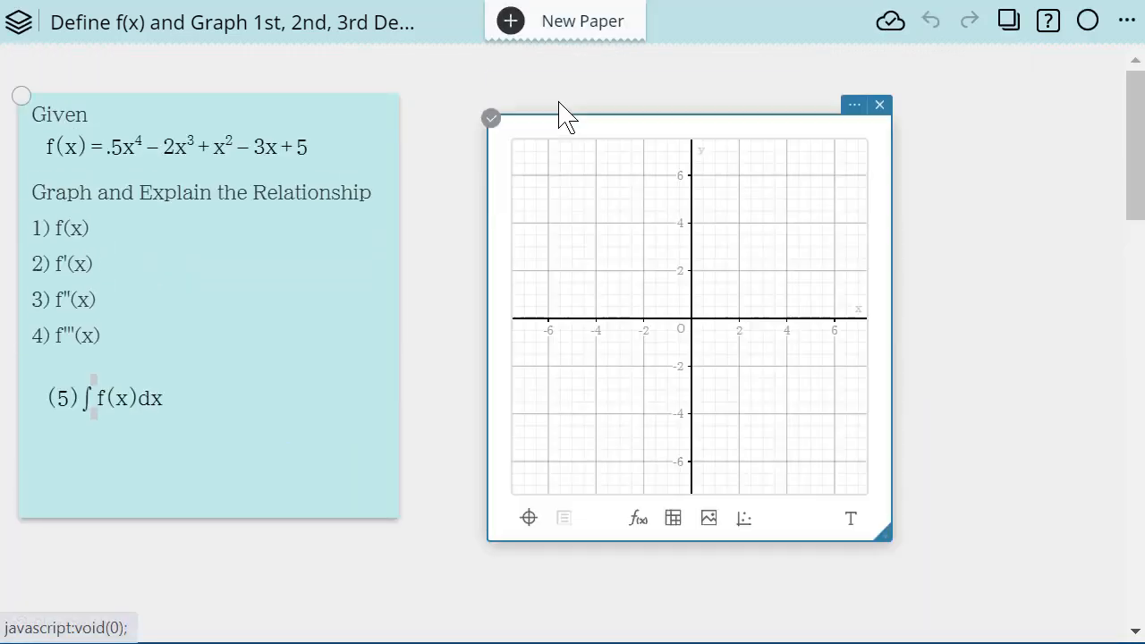
{"action": "left_click_drag", "start_coordinate": [575, 85], "coordinate": [784, 81]}
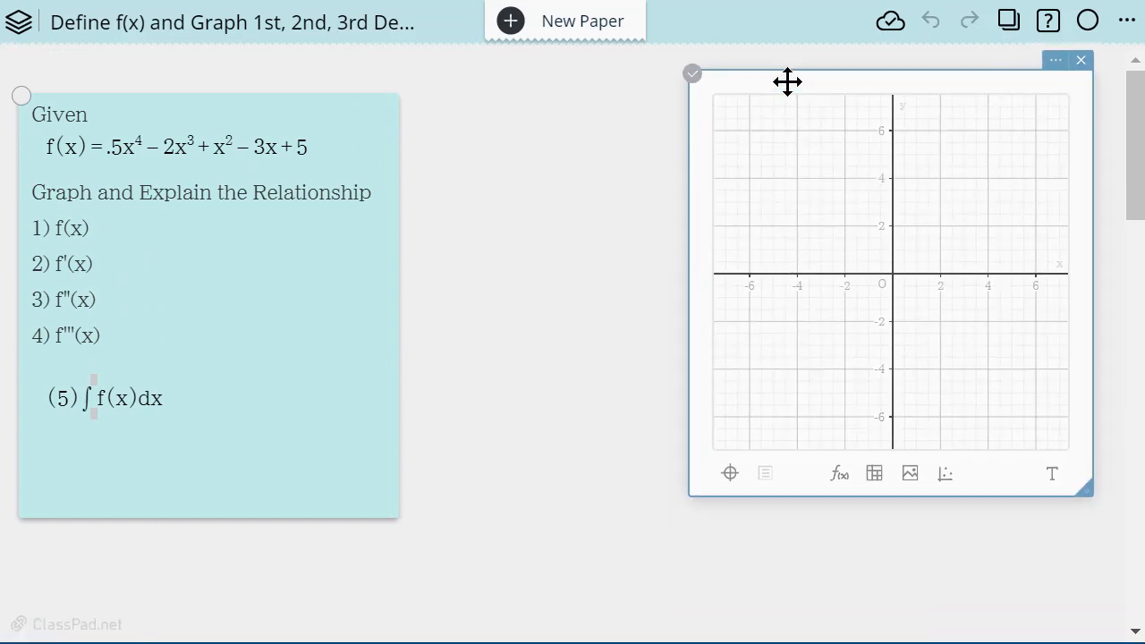
- Graph y=f(x) on the new graph note and lengthen the note downward so the y-axis reaches from -10 to 10
{"action": "left_click", "coordinate": [836, 476]}
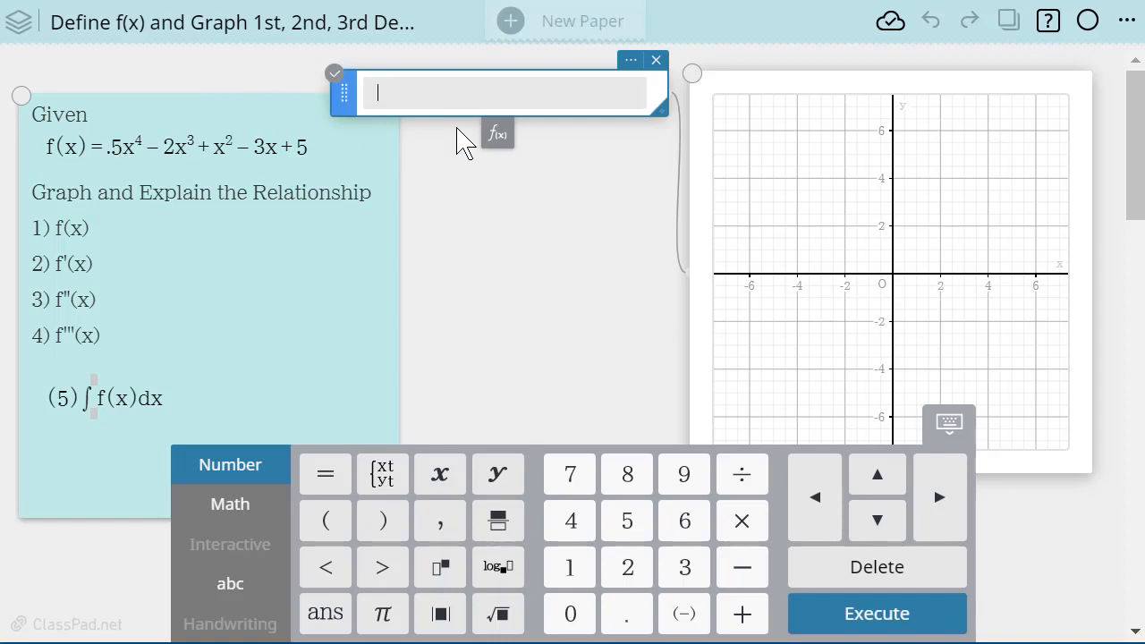
{"action": "type", "text": "f"}
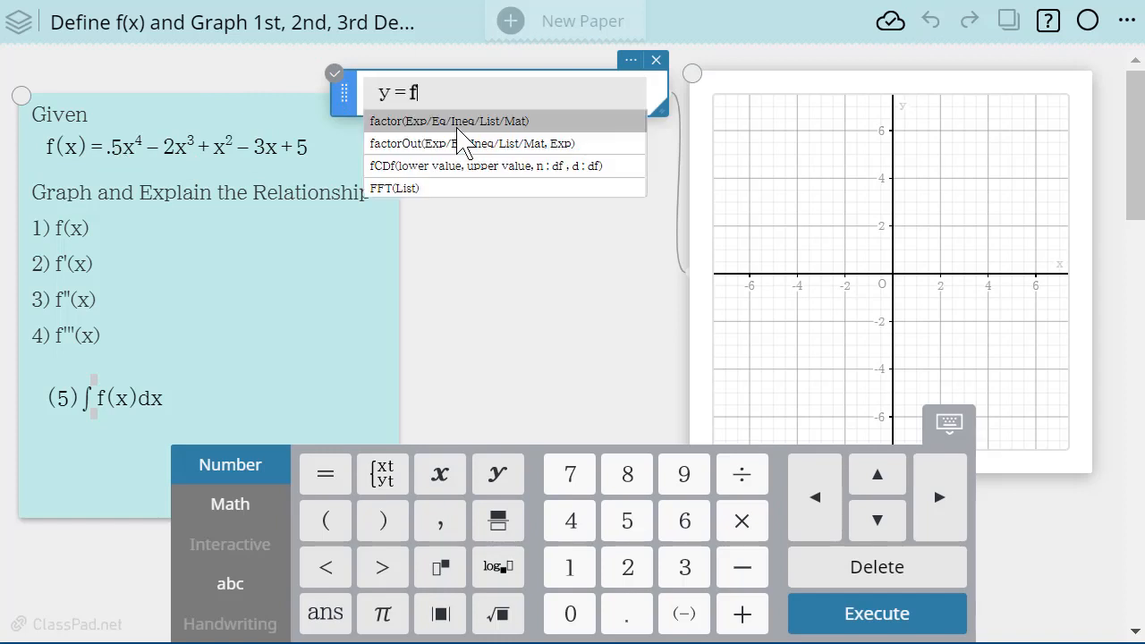
{"action": "type", "text": "(x0"}
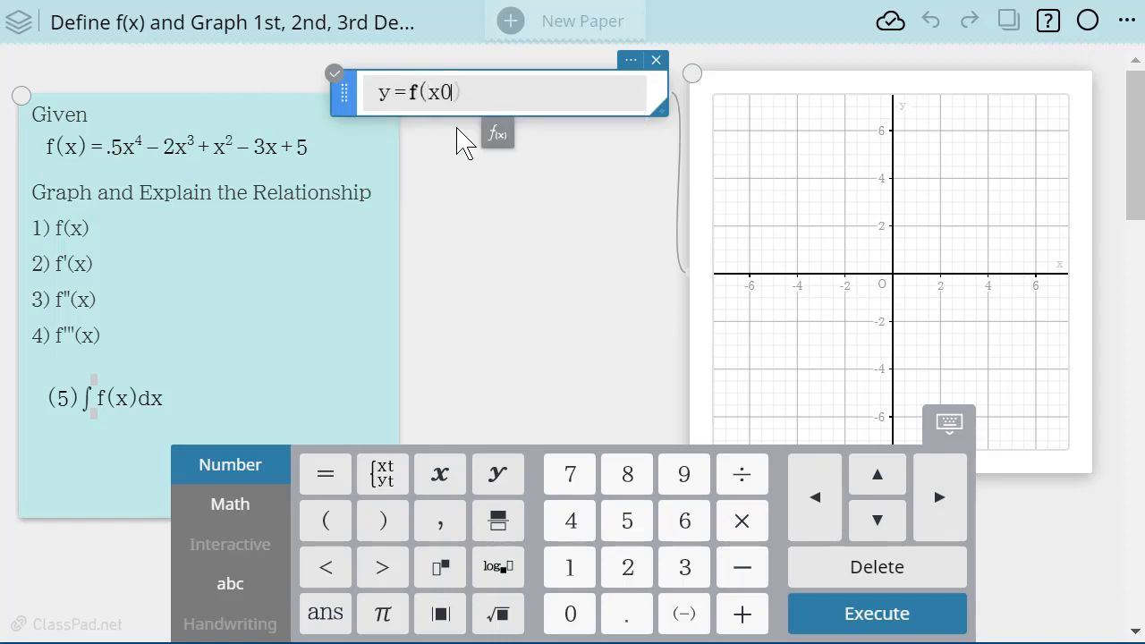
{"action": "key", "text": "BackSpace"}
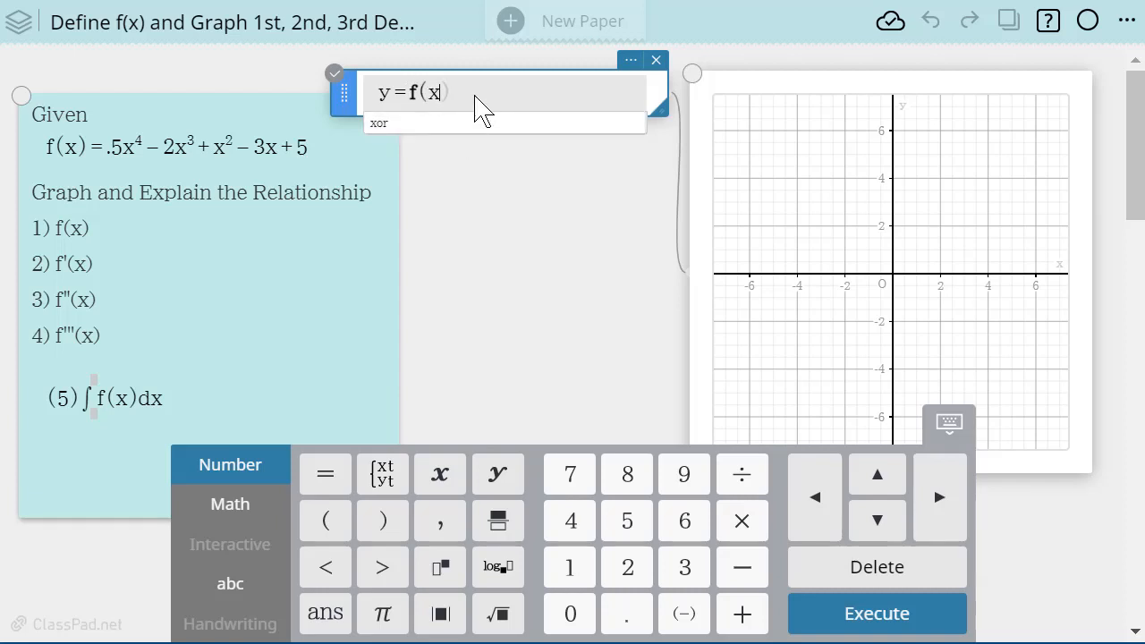
{"action": "key", "text": "Return"}
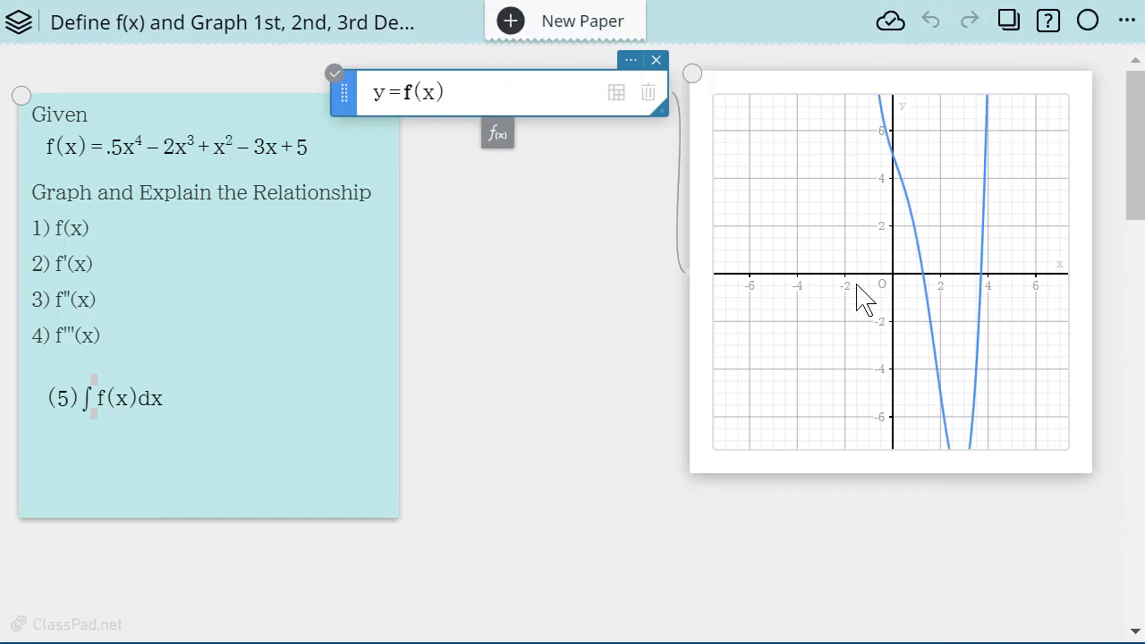
{"action": "left_click", "coordinate": [784, 476]}
{"action": "left_click_drag", "start_coordinate": [746, 496], "coordinate": [706, 630]}
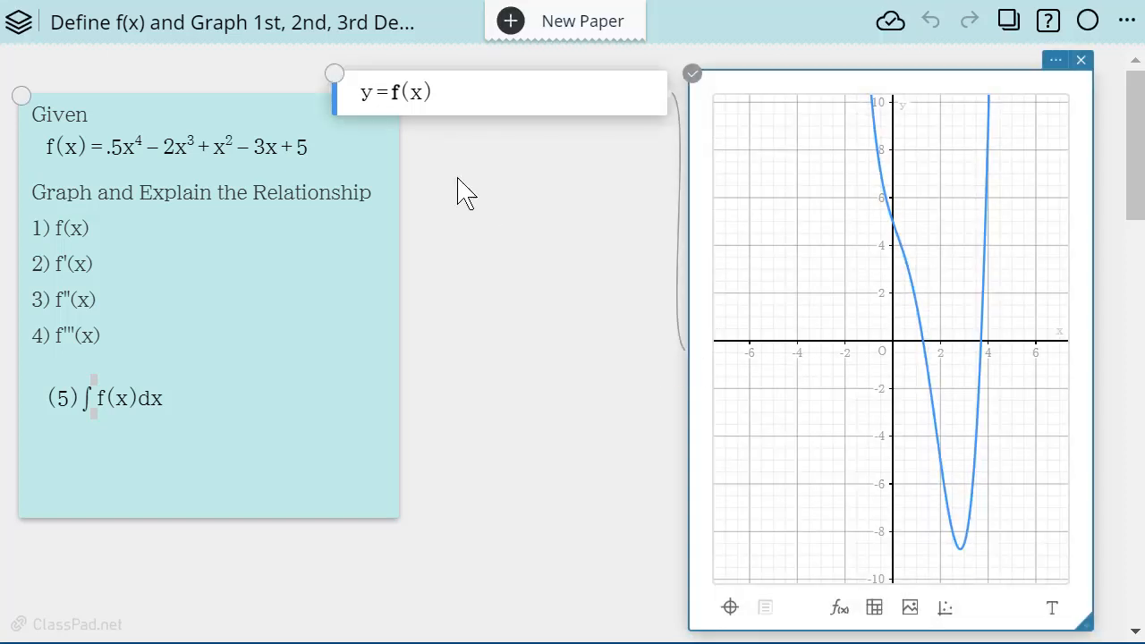
- Add the first derivative of f(x) with respect to x as a second graphed function, using the d/dx template
{"action": "left_click", "coordinate": [465, 96]}
{"action": "left_click", "coordinate": [498, 136]}
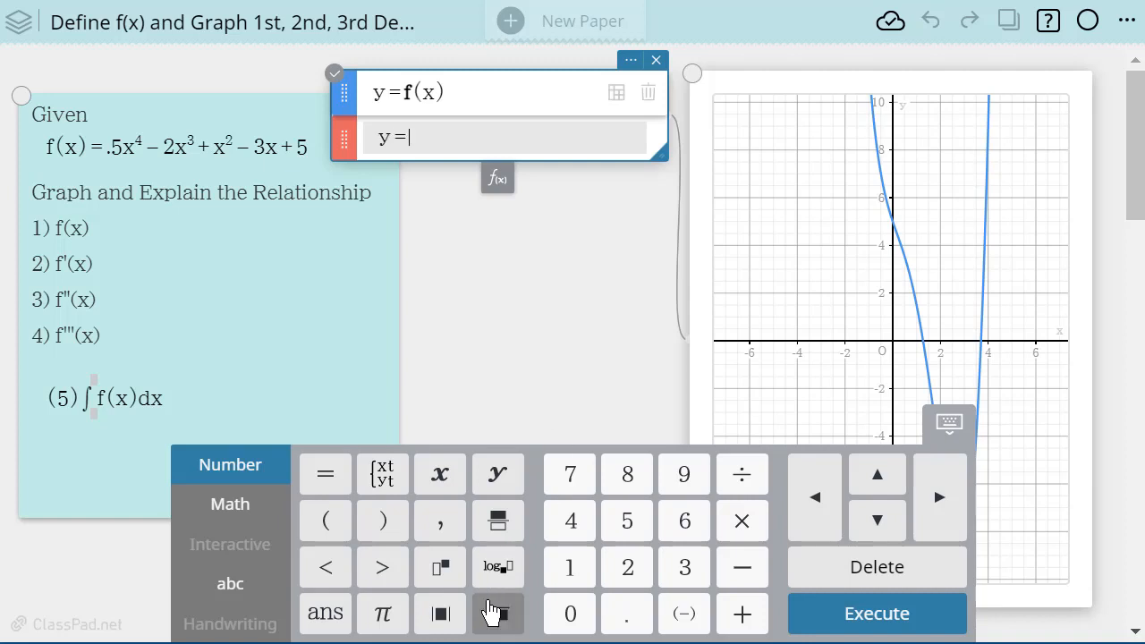
{"action": "left_click", "coordinate": [243, 524]}
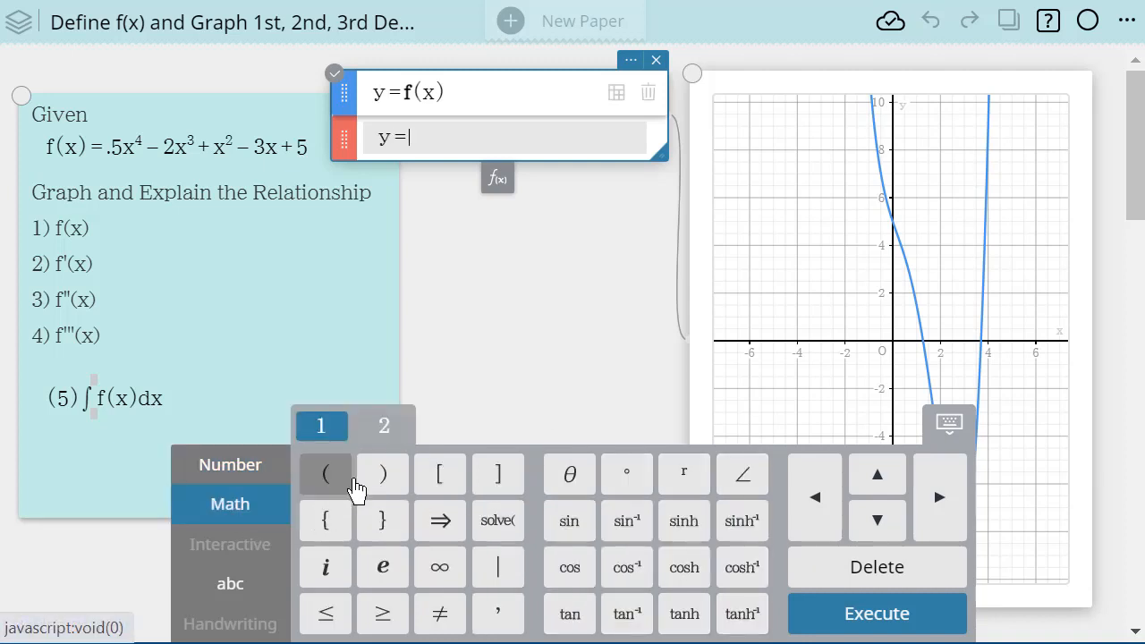
{"action": "left_click", "coordinate": [384, 428]}
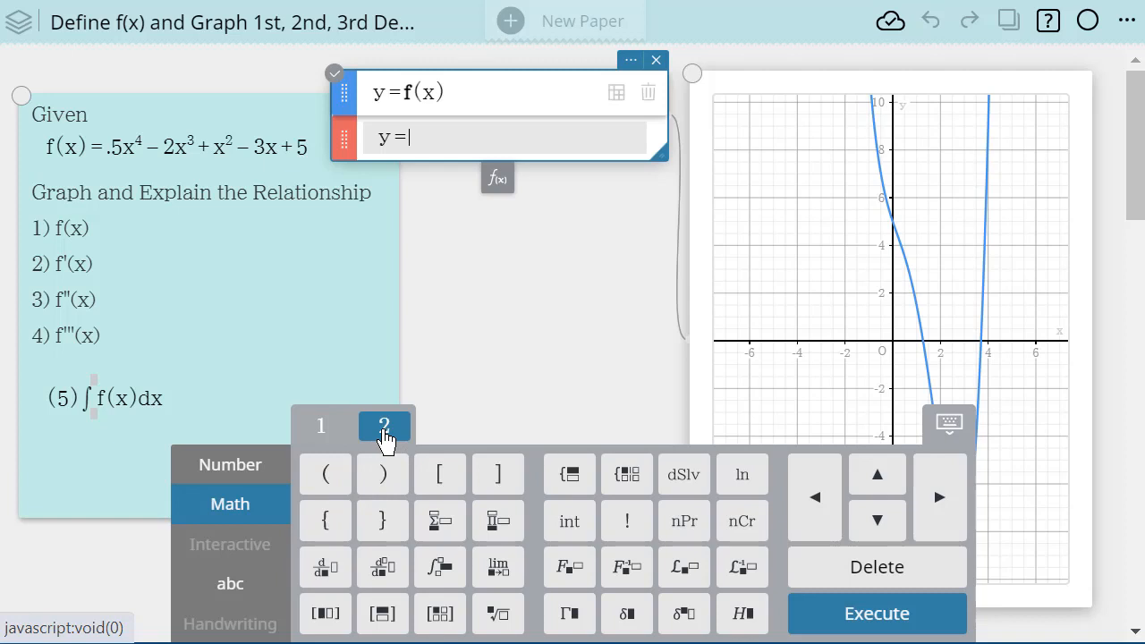
{"action": "left_click", "coordinate": [326, 577]}
{"action": "type", "text": "x("}
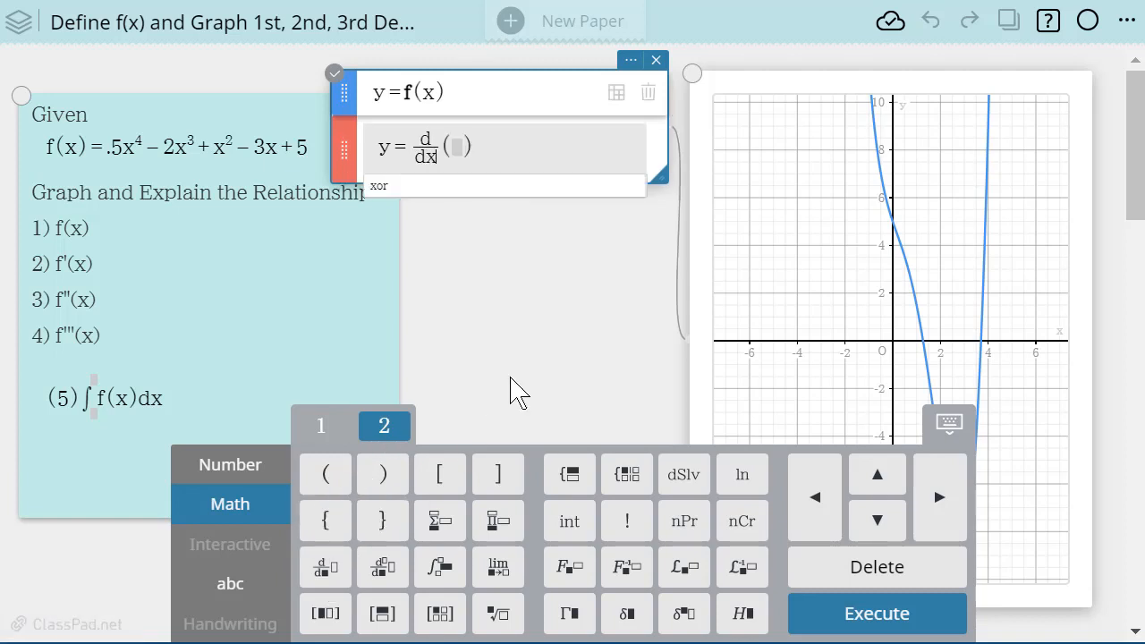
{"action": "left_click", "coordinate": [455, 144]}
{"action": "type", "text": "f("}
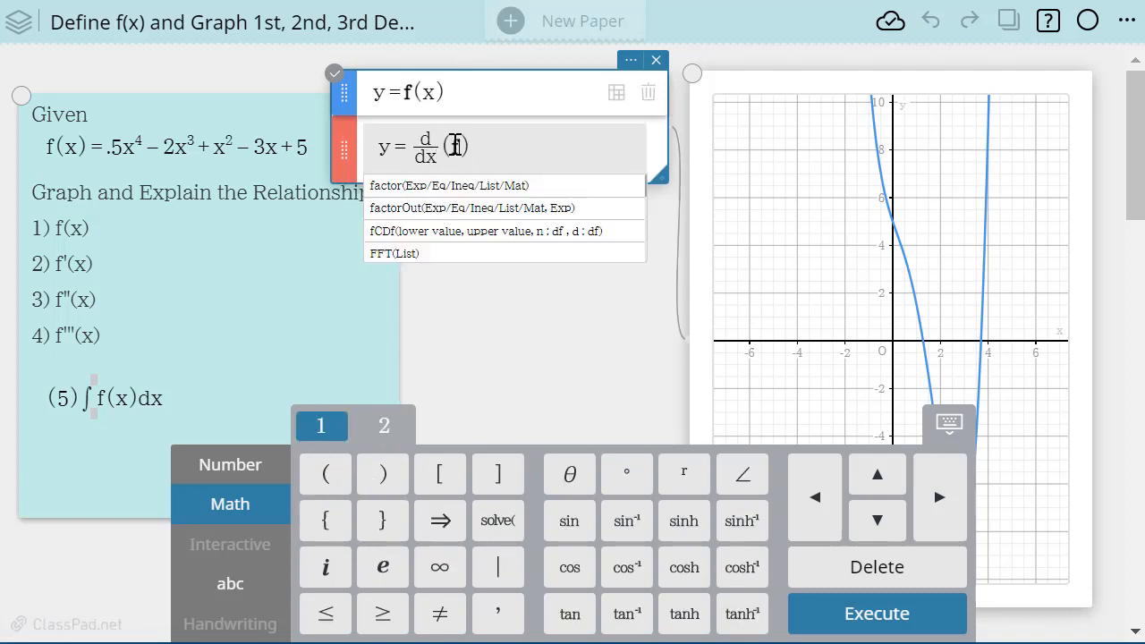
{"action": "type", "text": "x"}
{"action": "key", "text": "Return"}
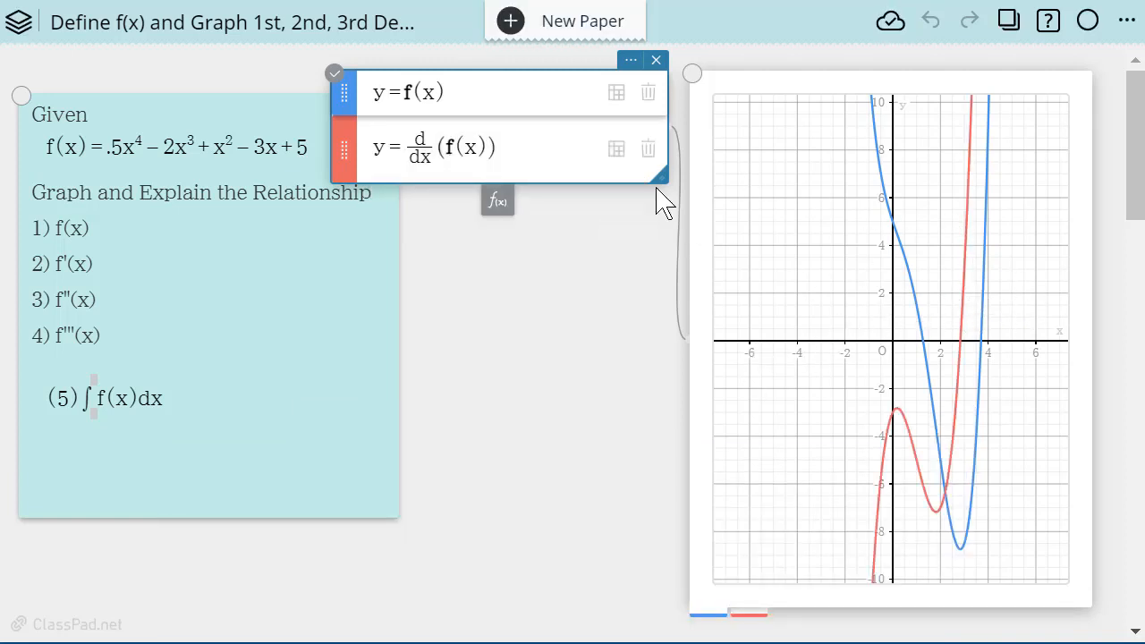
- Create a value table covering y=f(x) and its first derivative
{"action": "left_click", "coordinate": [616, 97]}
{"action": "left_click", "coordinate": [618, 147]}
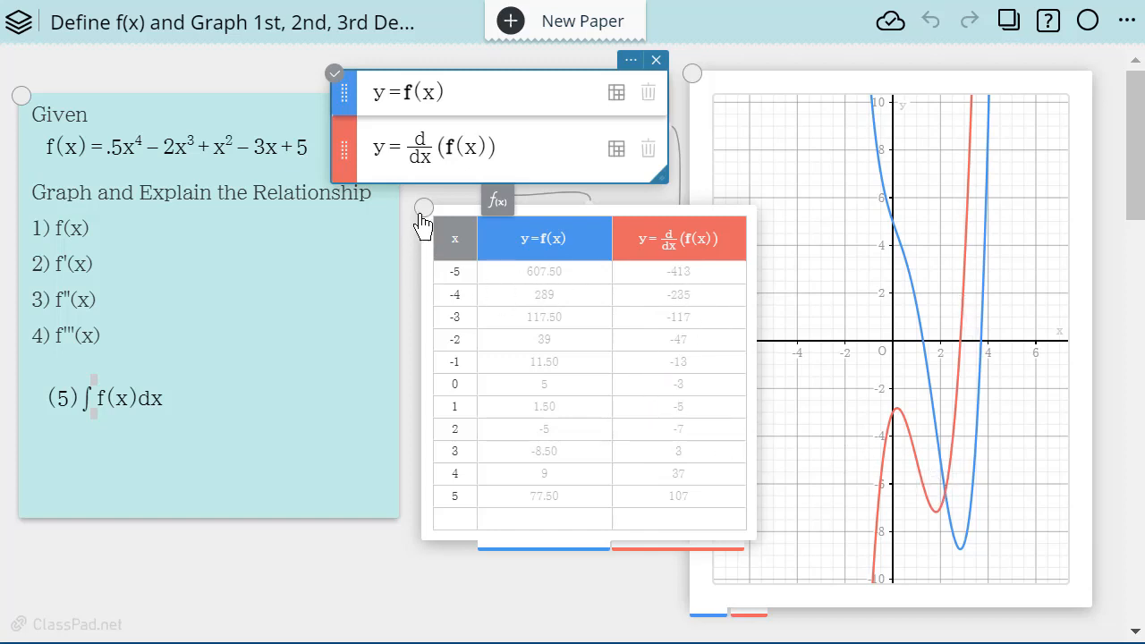
- Shift the function list together with its value table slightly toward the Given note, and delete the value table
{"action": "left_click", "coordinate": [424, 209]}
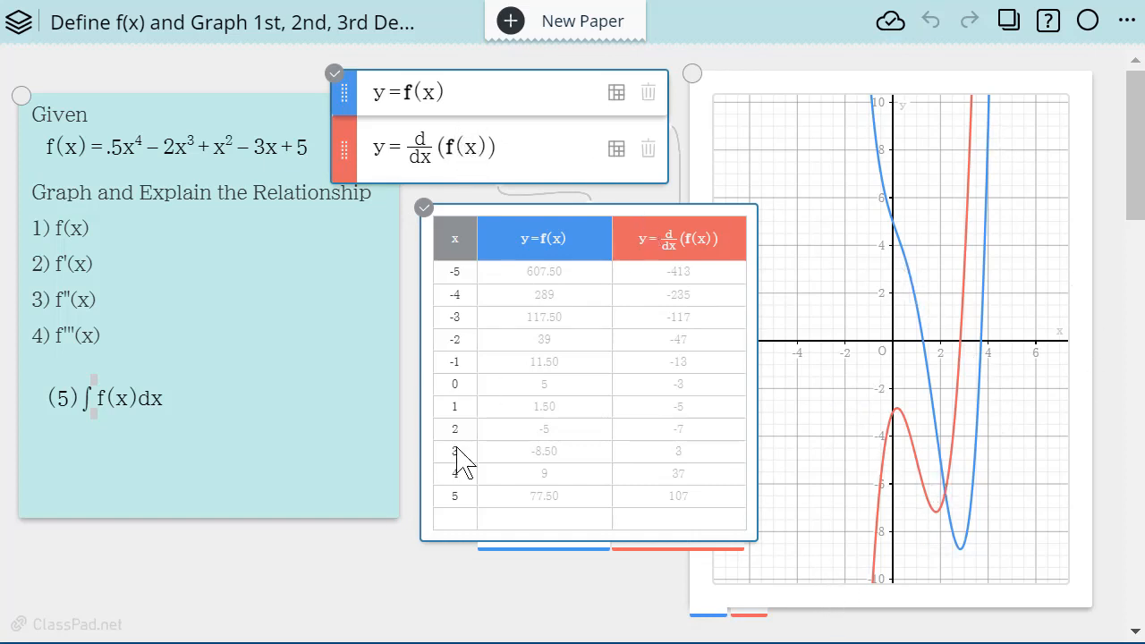
{"action": "scroll", "coordinate": [440, 491], "scroll_direction": "down", "scroll_amount": 10}
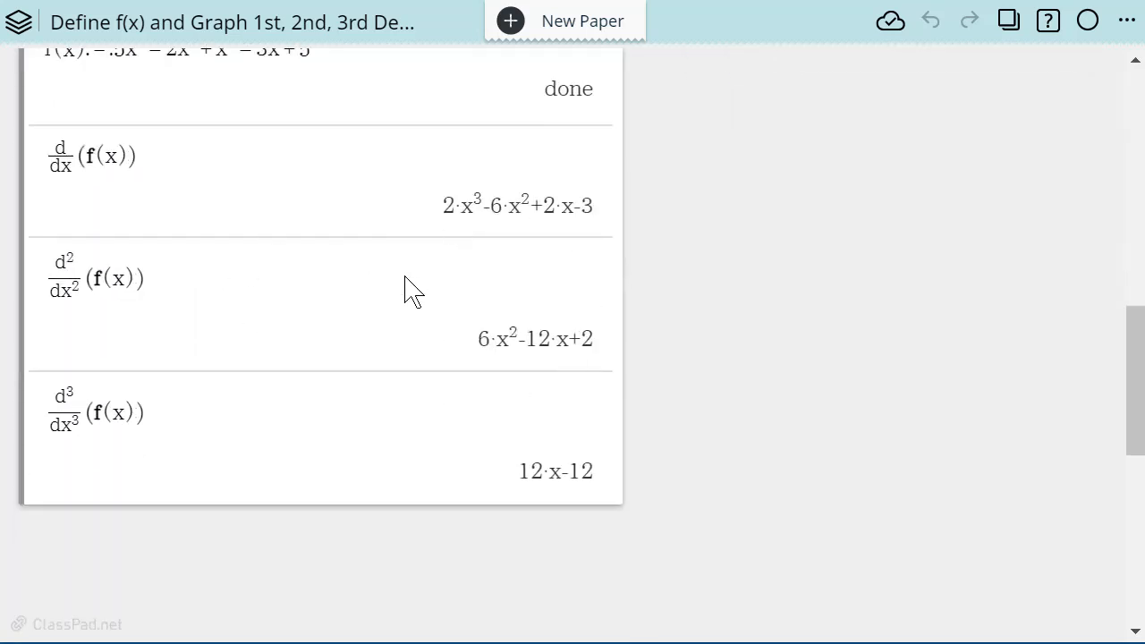
{"action": "scroll", "coordinate": [534, 302], "scroll_direction": "up", "scroll_amount": 10}
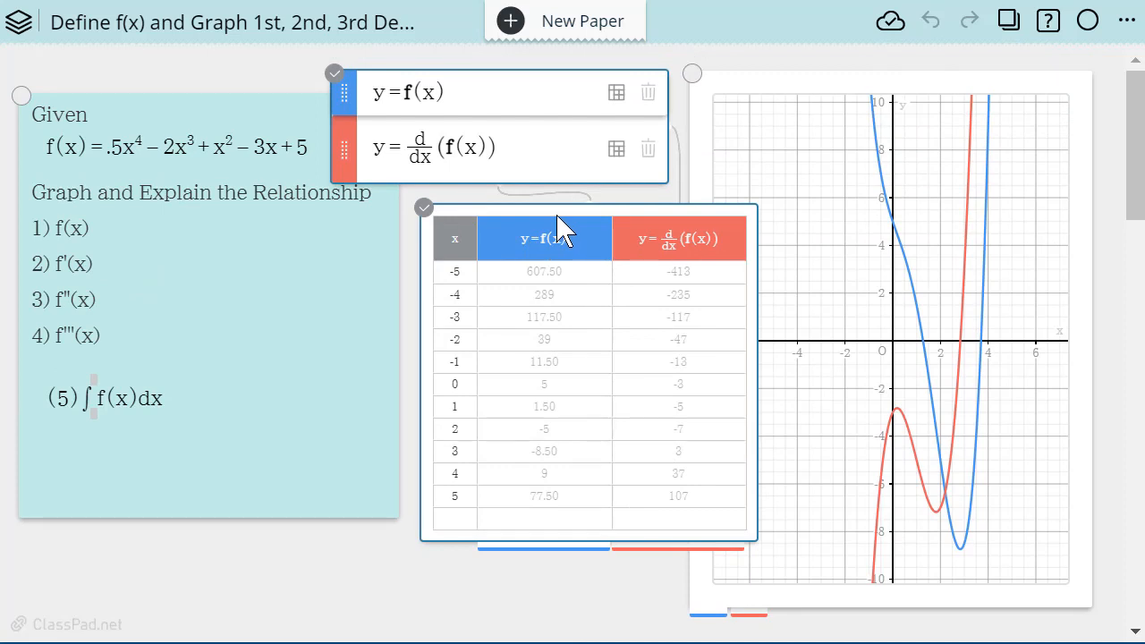
{"action": "left_click_drag", "start_coordinate": [560, 230], "coordinate": [501, 179]}
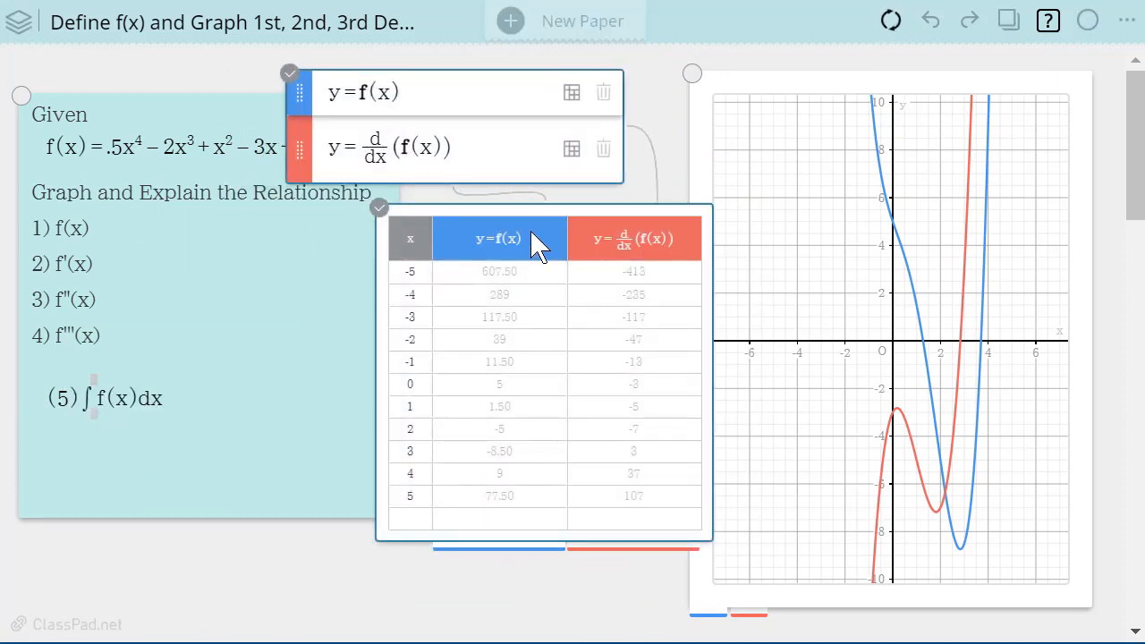
{"action": "left_click_drag", "start_coordinate": [552, 224], "coordinate": [517, 413]}
{"action": "left_click", "coordinate": [665, 94]}
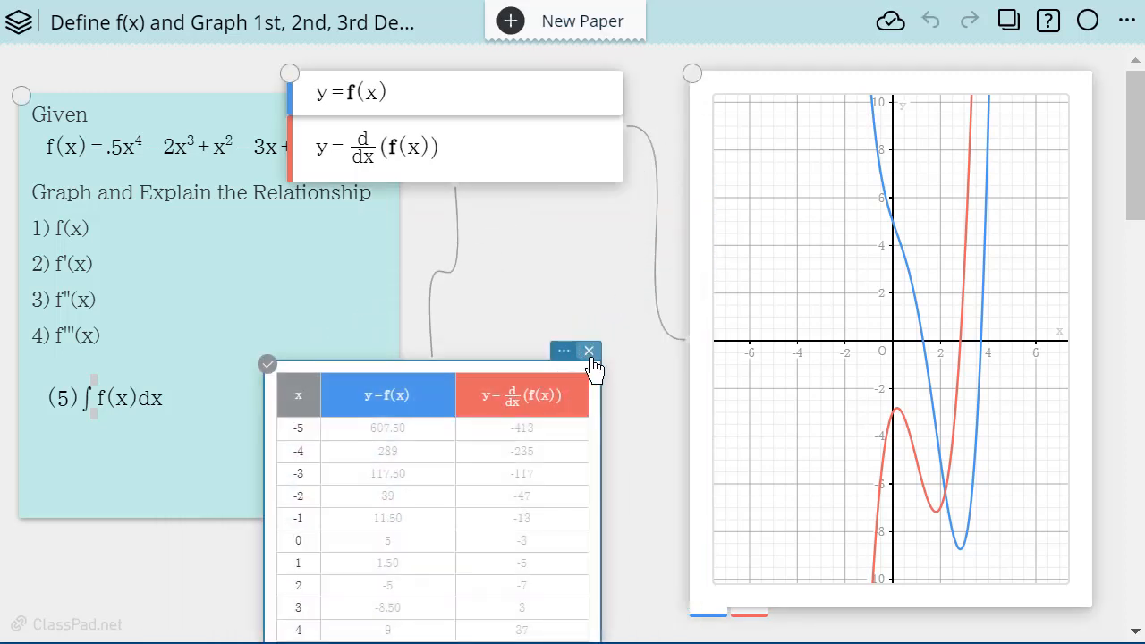
{"action": "left_click", "coordinate": [590, 351]}
- Add the second derivative of f(x) with respect to x as a third graphed function, using the nth-derivative template with order 2
{"action": "left_click", "coordinate": [471, 154]}
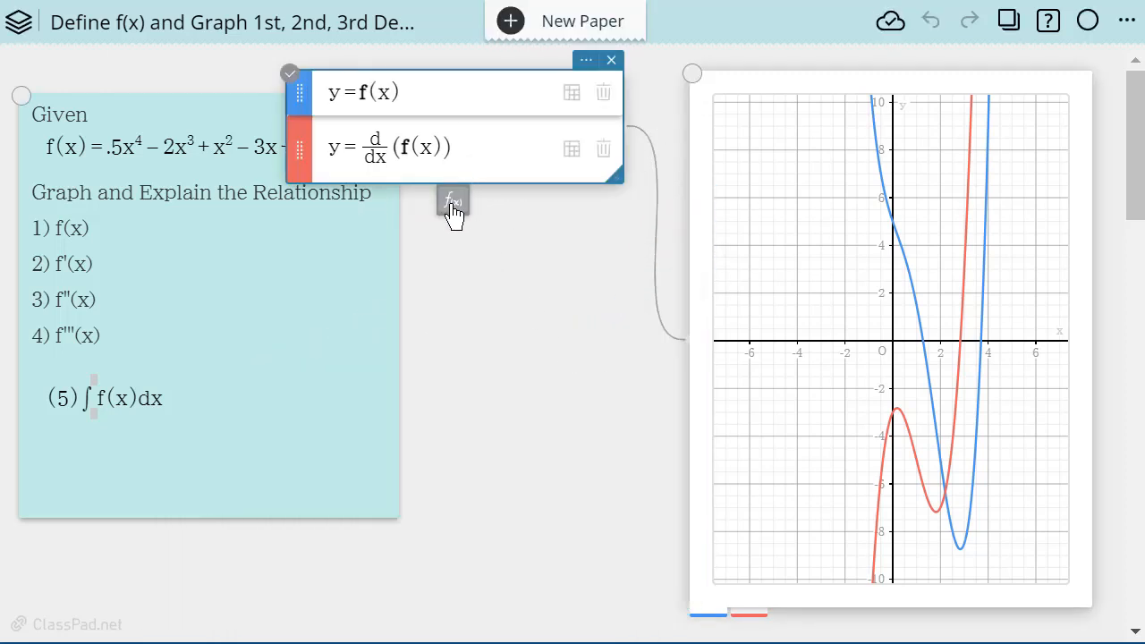
{"action": "left_click", "coordinate": [454, 202]}
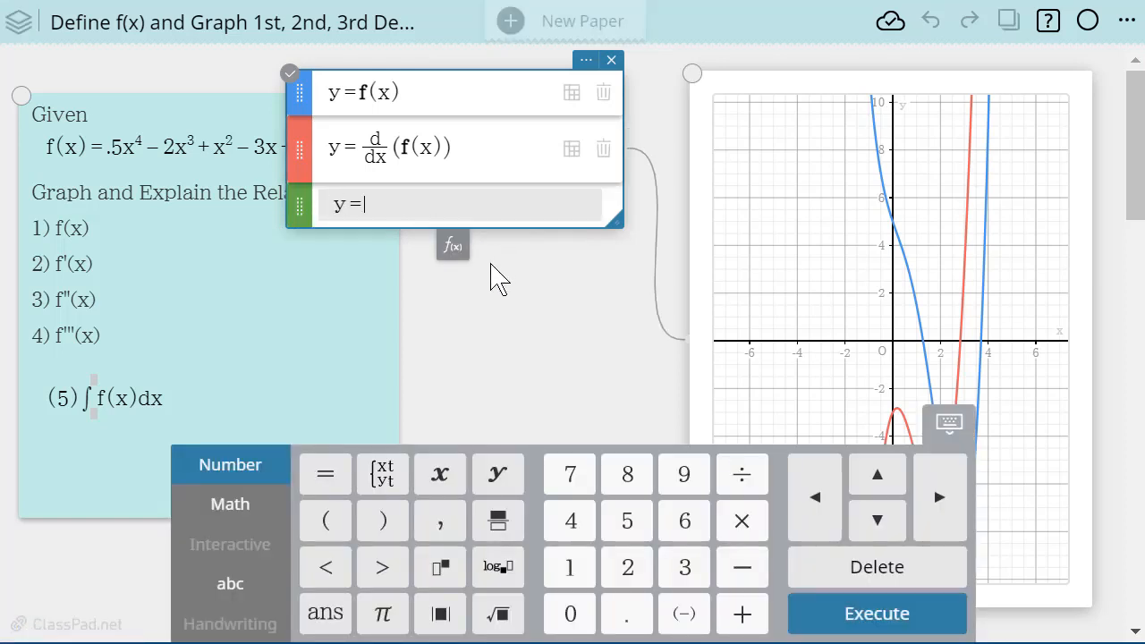
{"action": "left_click", "coordinate": [234, 509]}
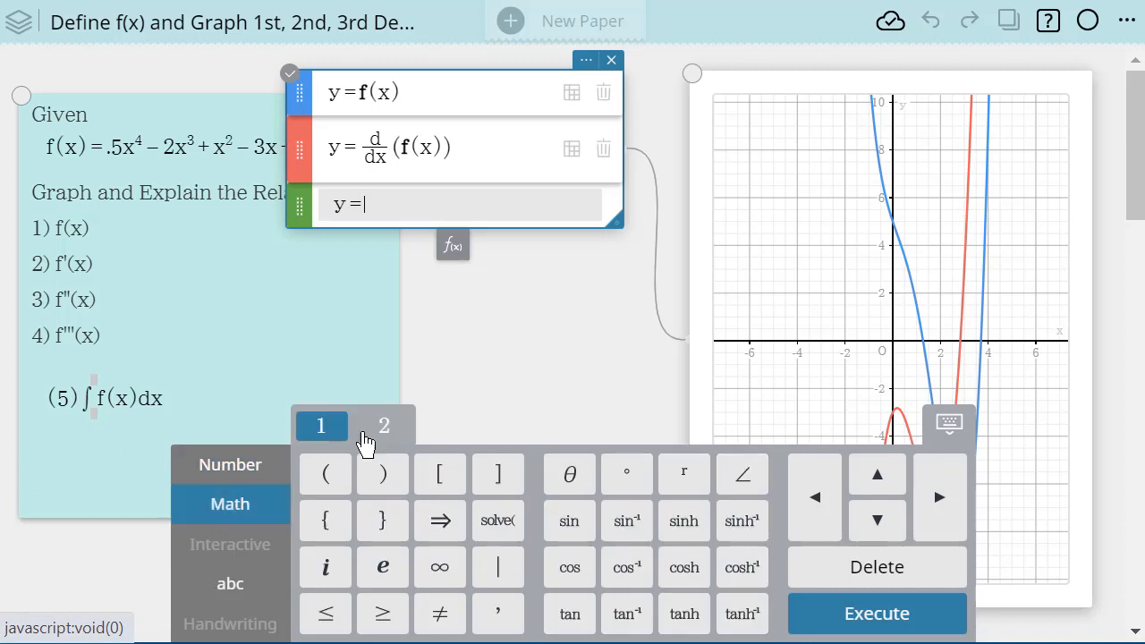
{"action": "left_click", "coordinate": [384, 425]}
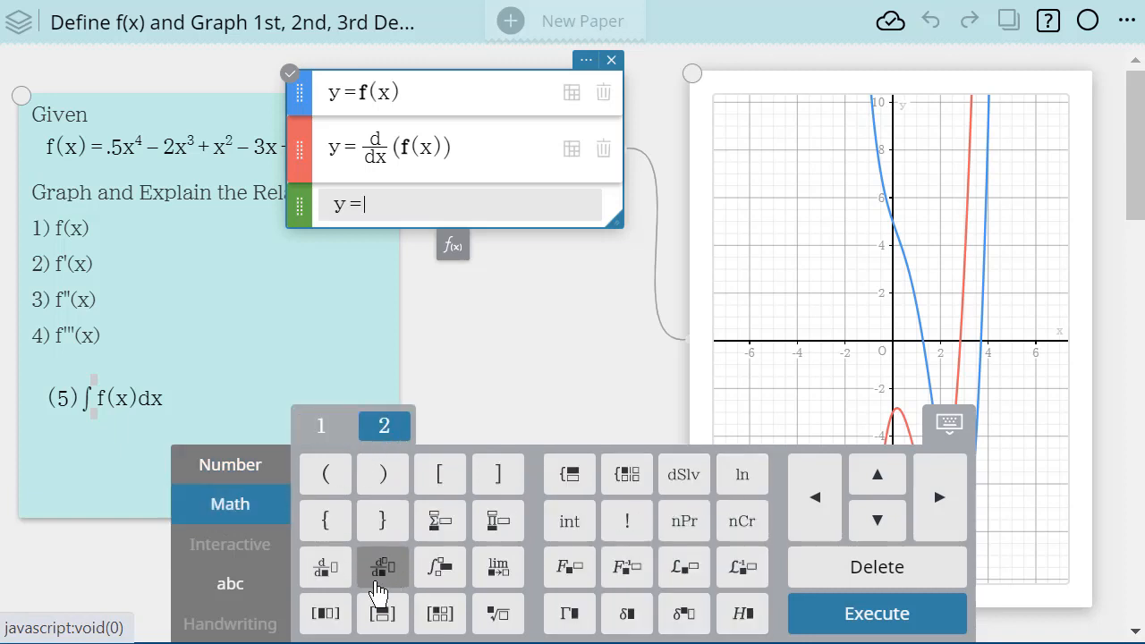
{"action": "left_click", "coordinate": [383, 572]}
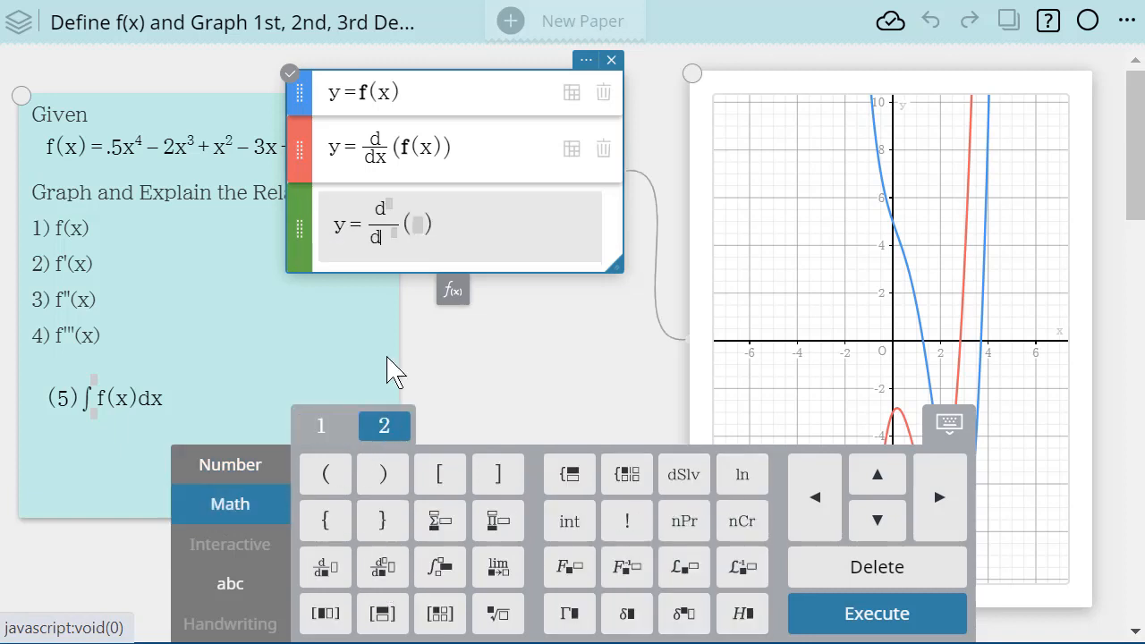
{"action": "left_click", "coordinate": [384, 237]}
{"action": "type", "text": "x"}
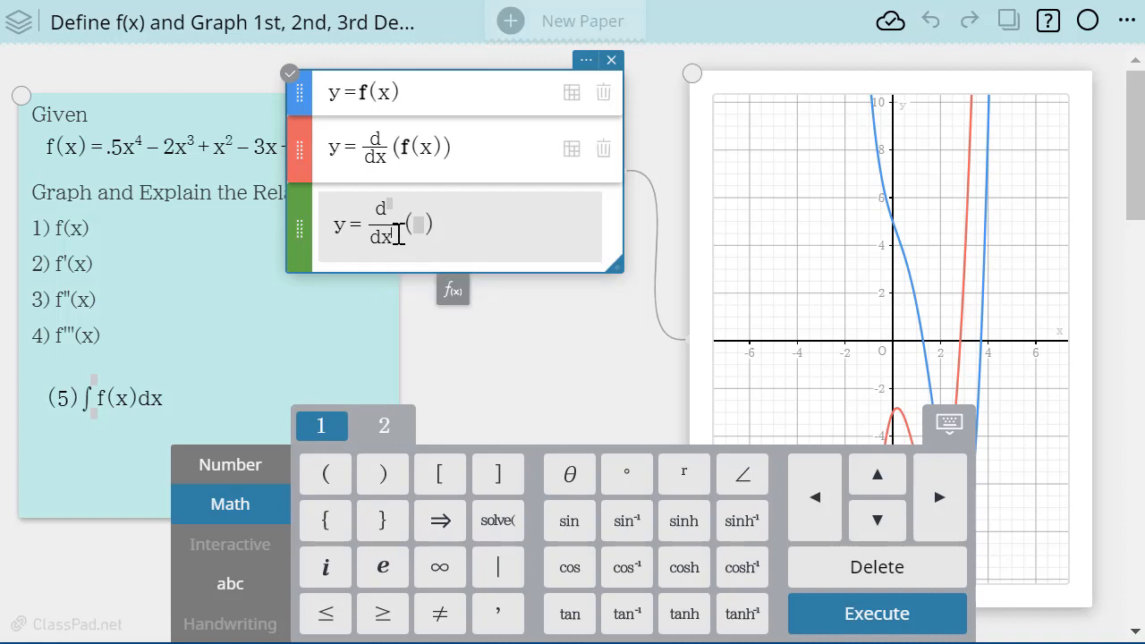
{"action": "type", "text": "2("}
{"action": "type", "text": "f"}
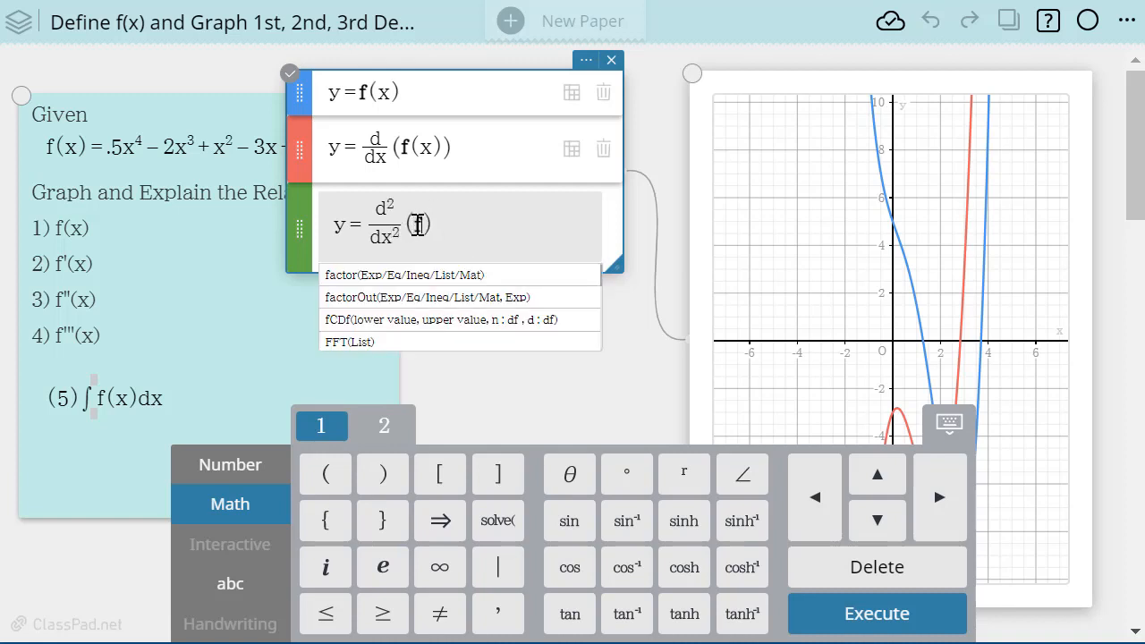
{"action": "type", "text": "("}
{"action": "type", "text": "x"}
{"action": "key", "text": "Return"}
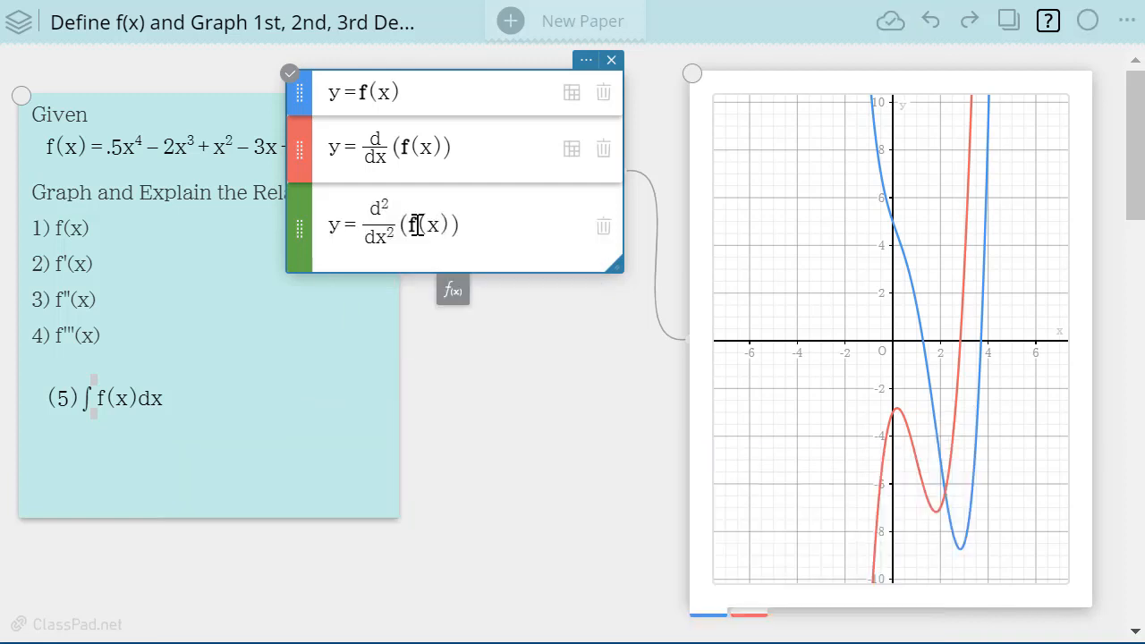
- Add the third derivative of f(x) with respect to x as a fourth graphed function, using the nth-derivative template with order 3
{"action": "left_click", "coordinate": [453, 291]}
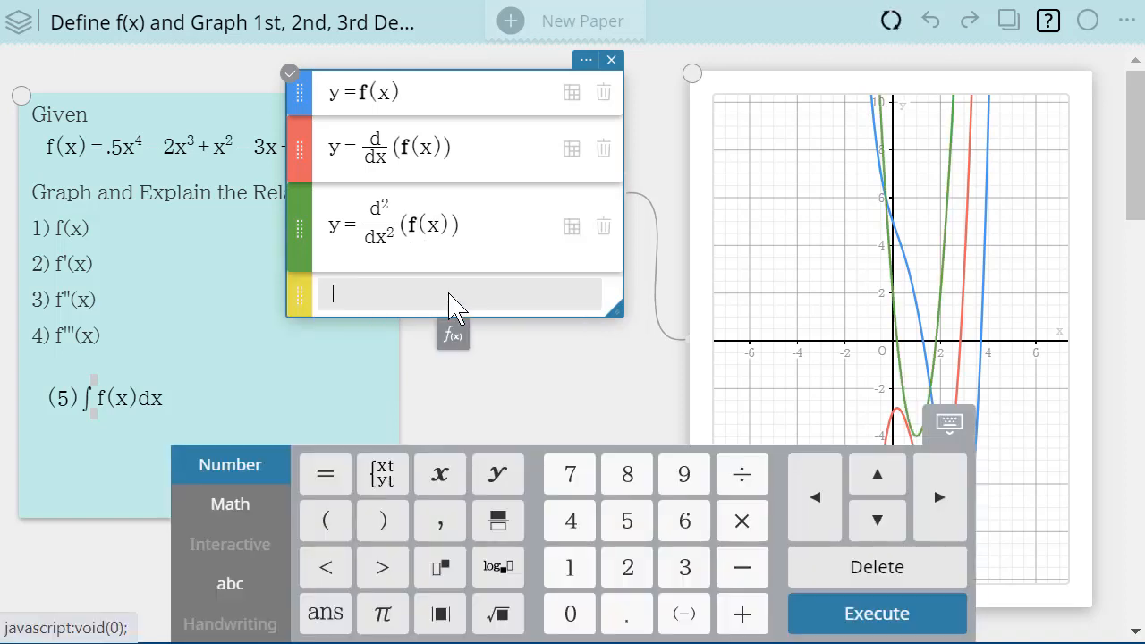
{"action": "left_click", "coordinate": [373, 295]}
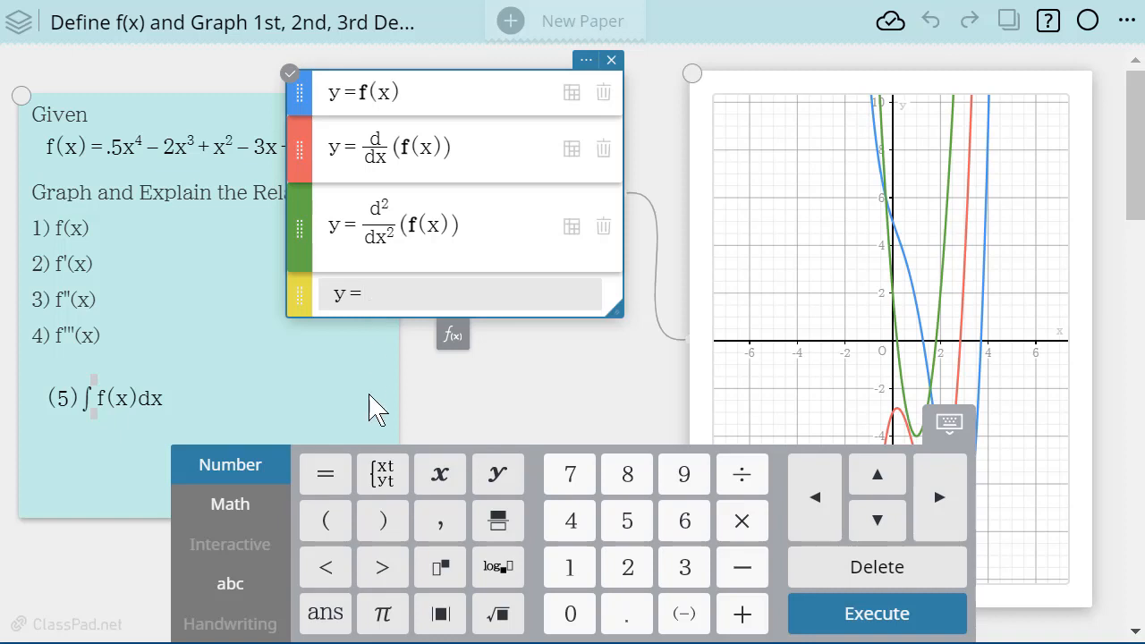
{"action": "left_click", "coordinate": [258, 510]}
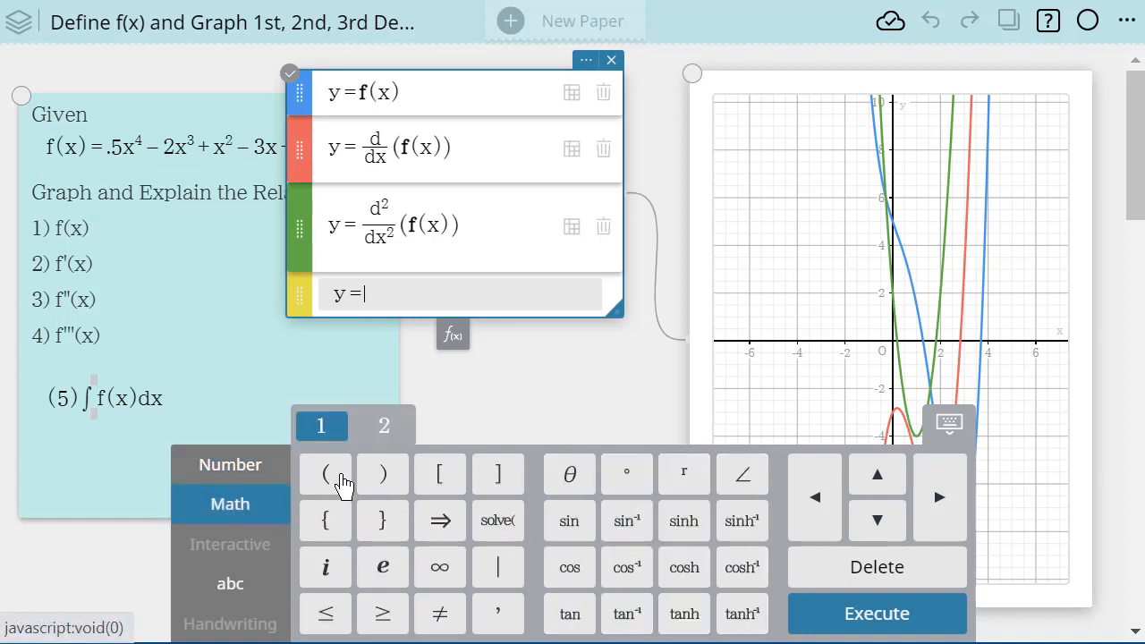
{"action": "left_click", "coordinate": [384, 426]}
{"action": "left_click", "coordinate": [384, 573]}
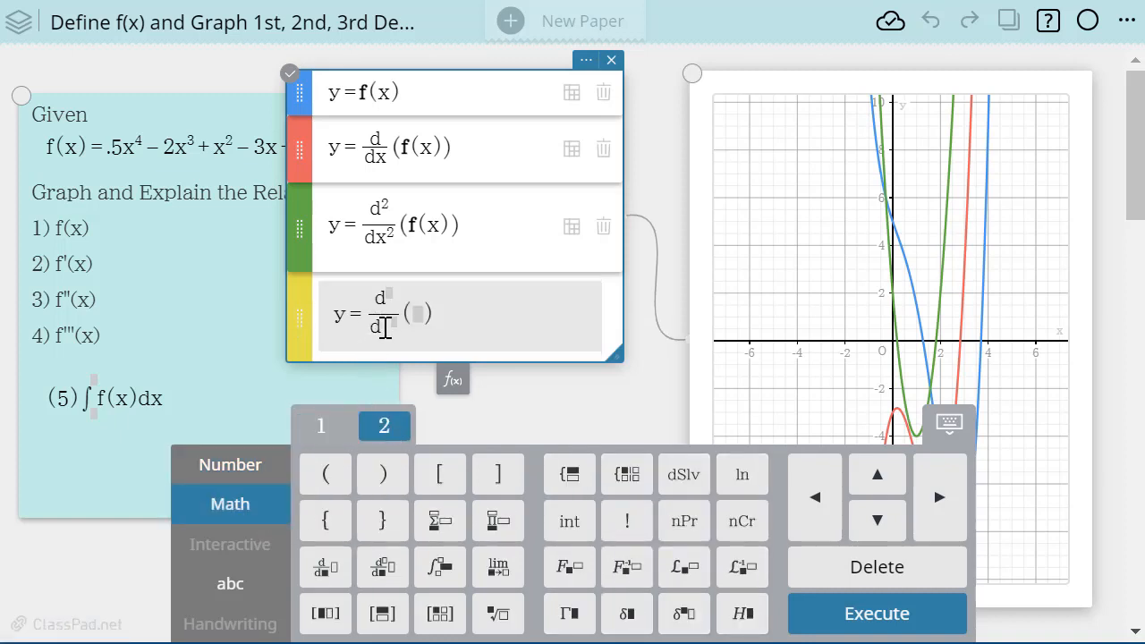
{"action": "type", "text": "x"}
{"action": "left_click", "coordinate": [400, 325]}
{"action": "type", "text": "3 ("}
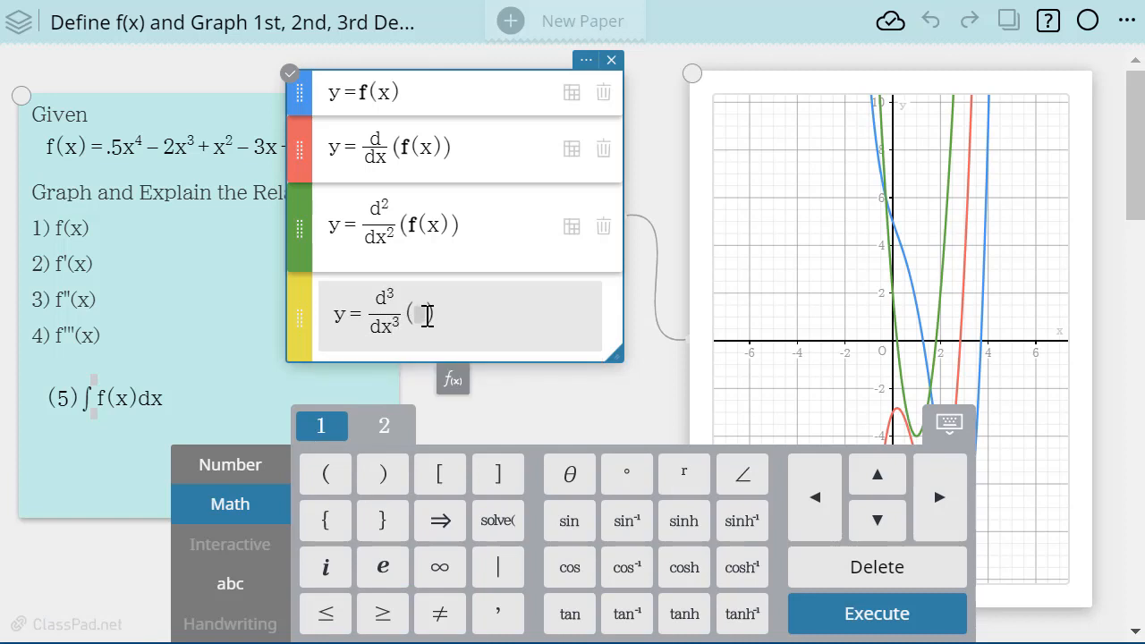
{"action": "type", "text": "f(x"}
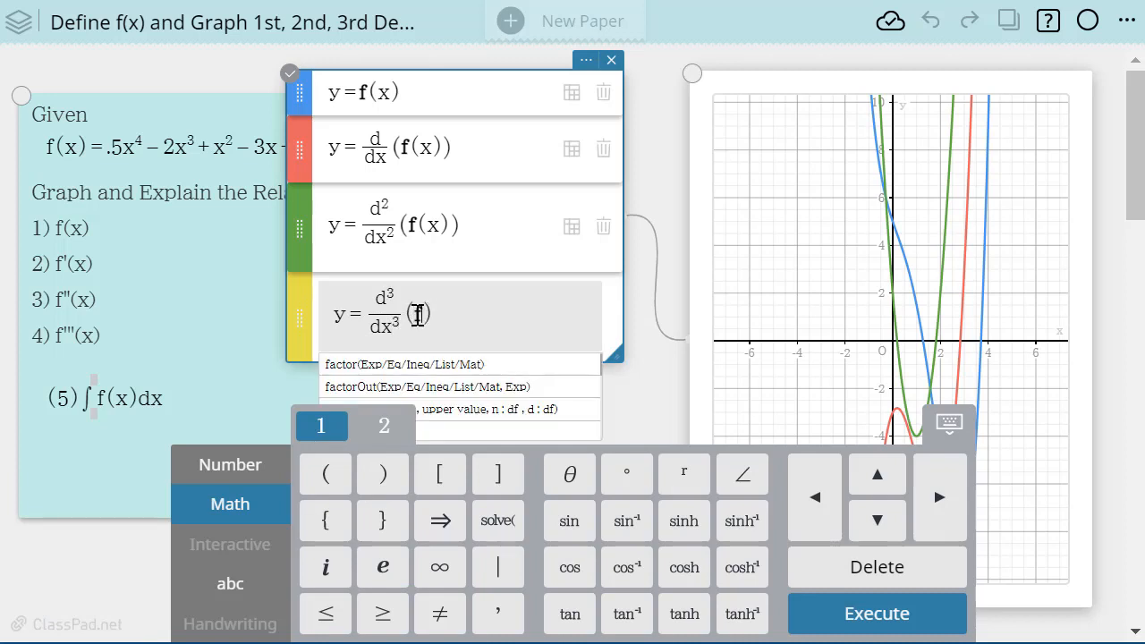
{"action": "key", "text": "Return"}
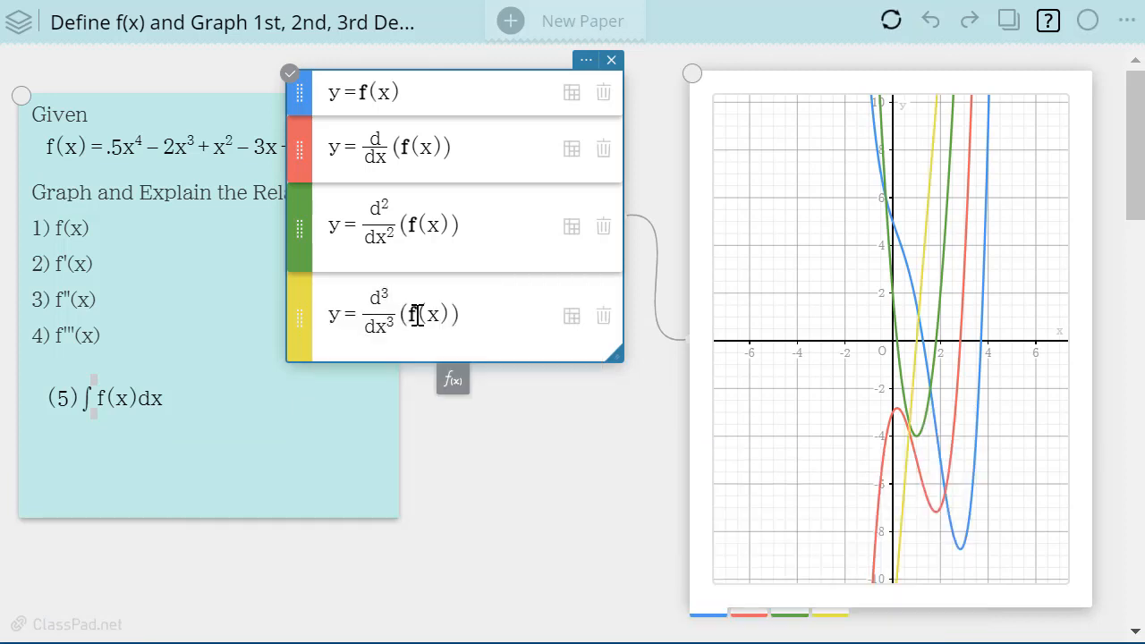
- Add an empty fifth row to the function list and set its color to black
{"action": "scroll", "coordinate": [626, 537], "scroll_direction": "down", "scroll_amount": 10}
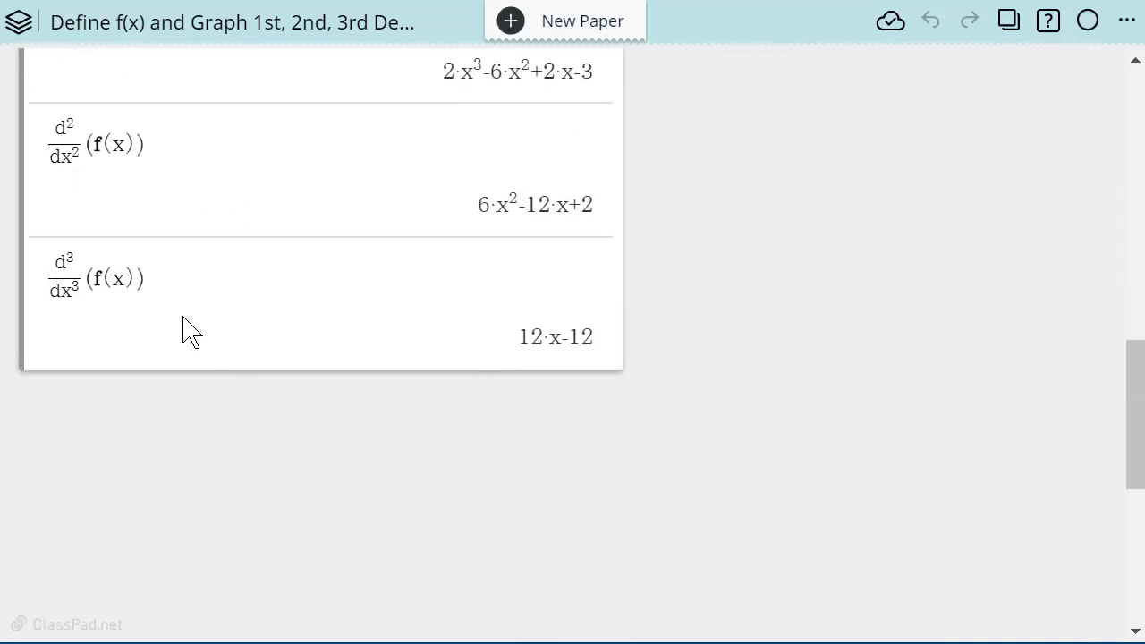
{"action": "scroll", "coordinate": [682, 363], "scroll_direction": "up", "scroll_amount": 10}
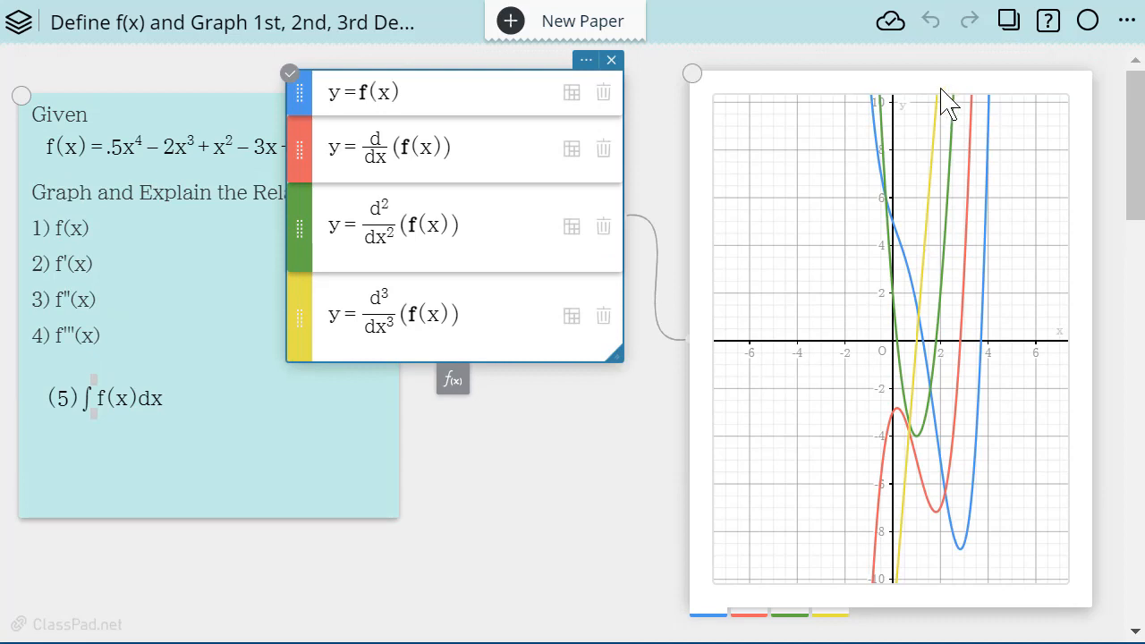
{"action": "left_click", "coordinate": [447, 394]}
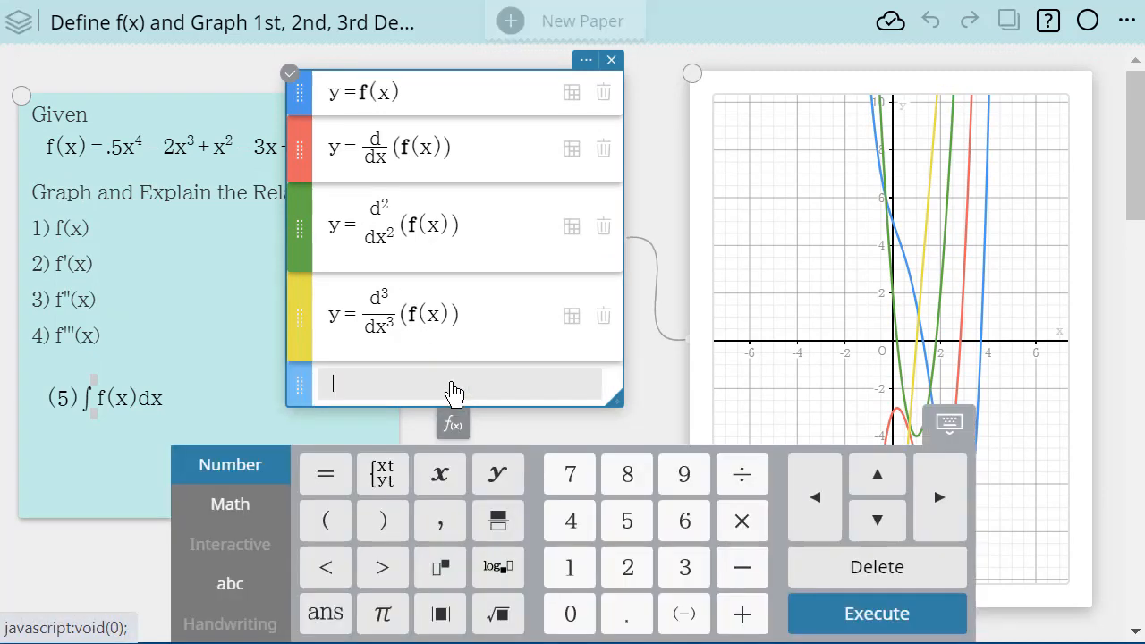
{"action": "left_click", "coordinate": [295, 386]}
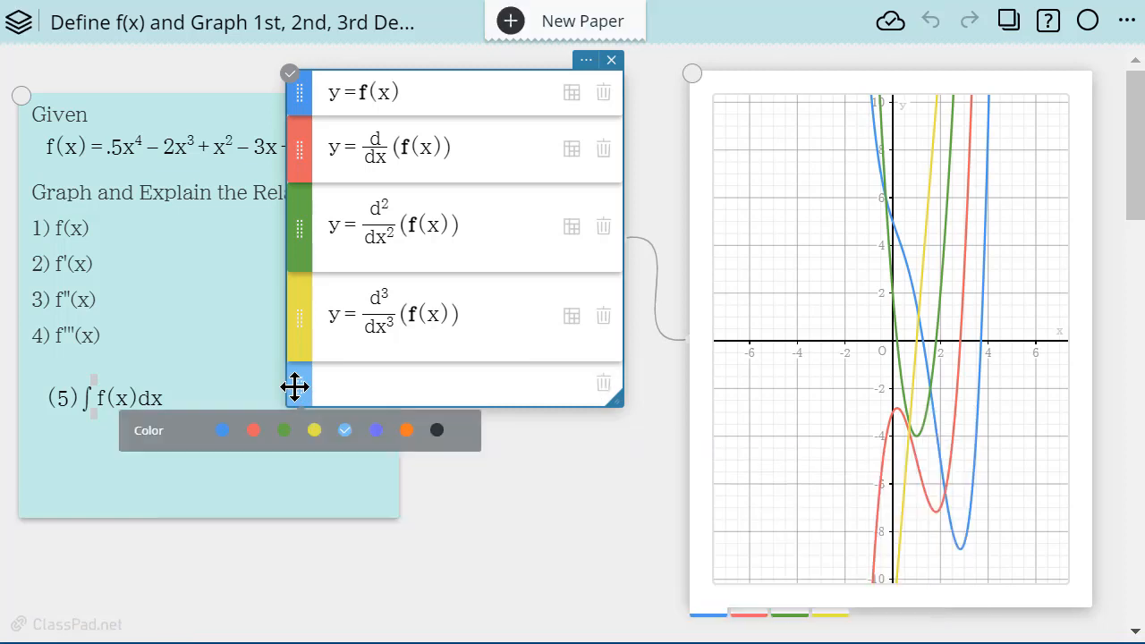
{"action": "left_click", "coordinate": [437, 431]}
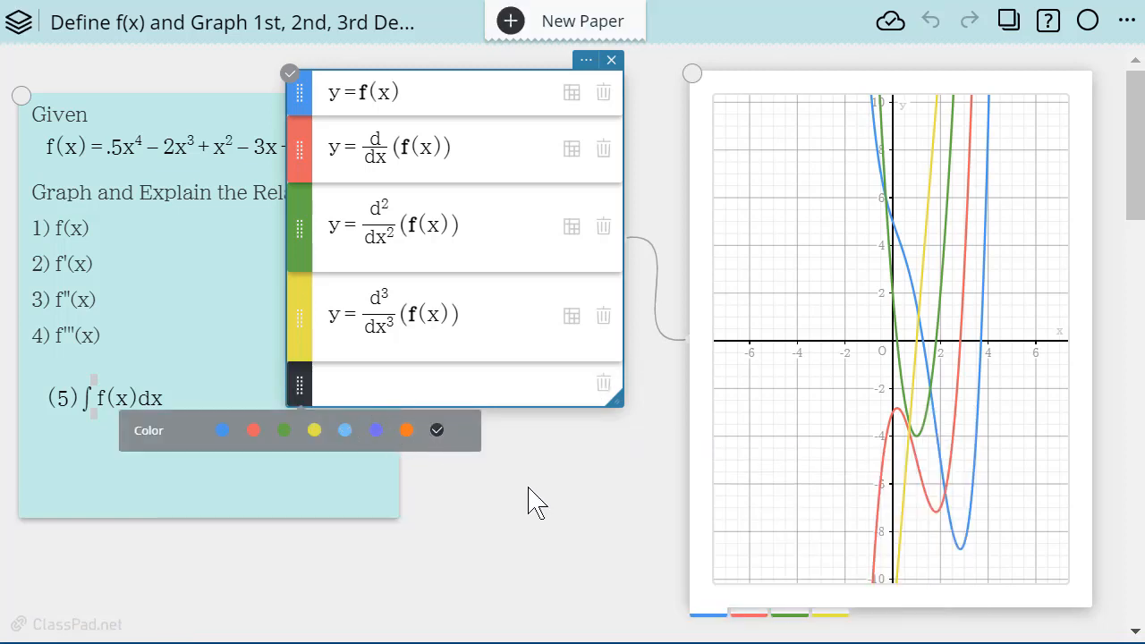
- Start the black function as y= followed by the integral template with empty limits
{"action": "left_click", "coordinate": [367, 397]}
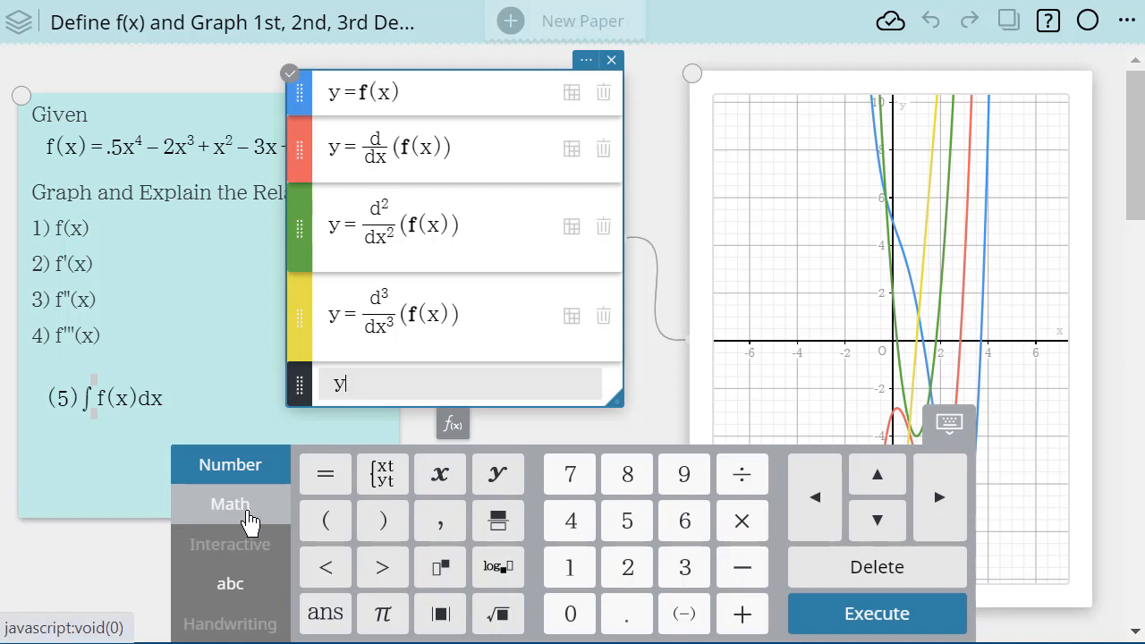
{"action": "left_click", "coordinate": [249, 514]}
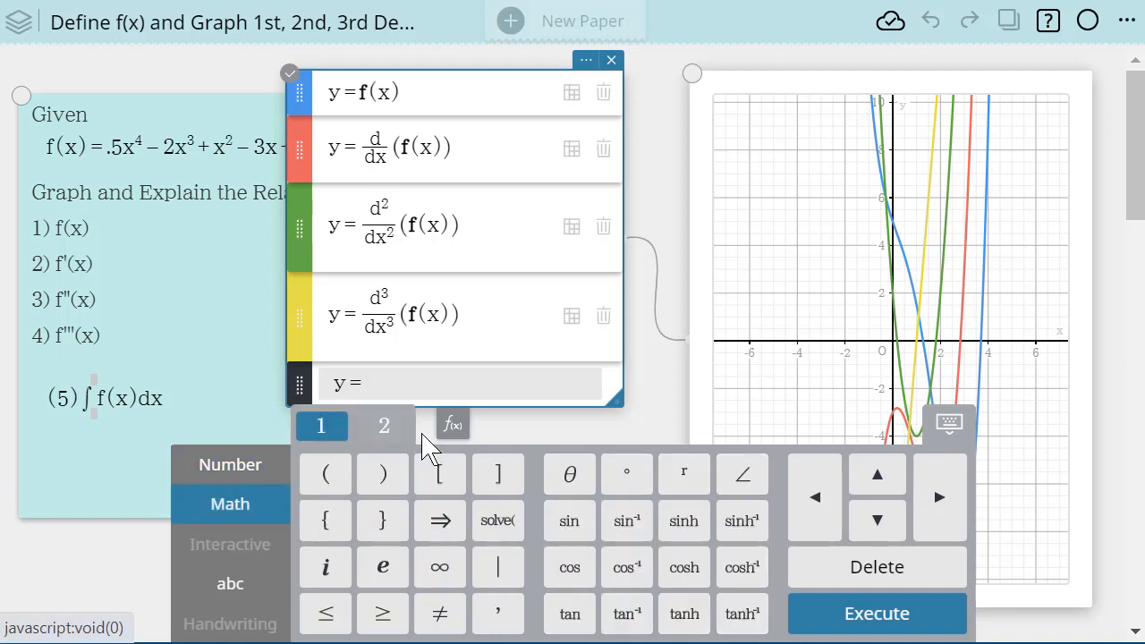
{"action": "left_click", "coordinate": [387, 438]}
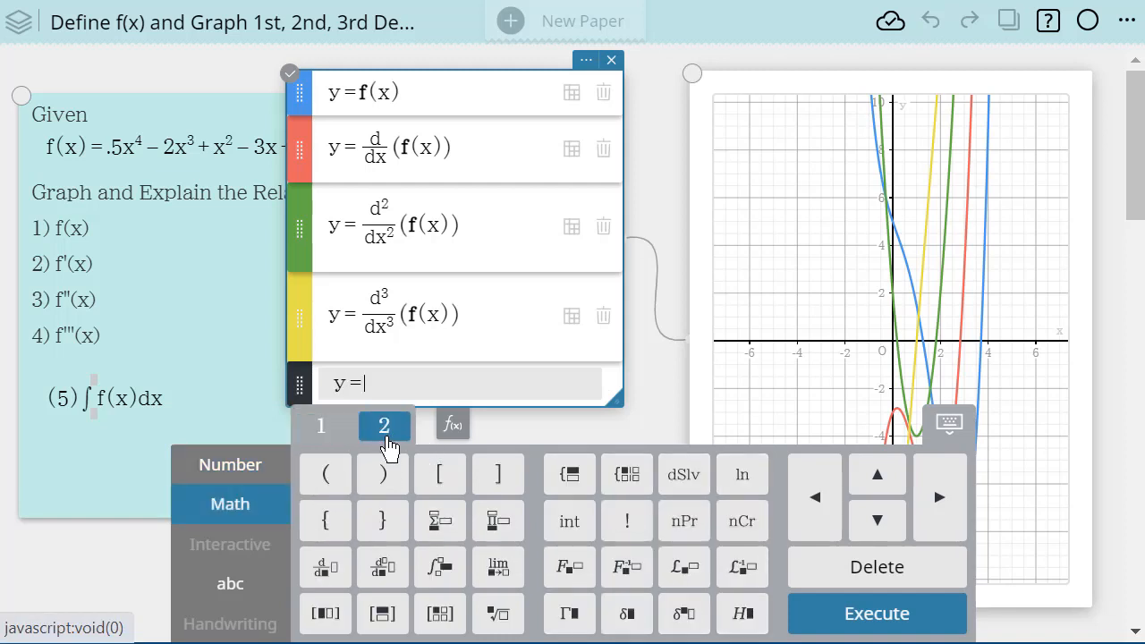
{"action": "left_click", "coordinate": [439, 571]}
{"action": "scroll", "coordinate": [680, 374], "scroll_direction": "down", "scroll_amount": 3}
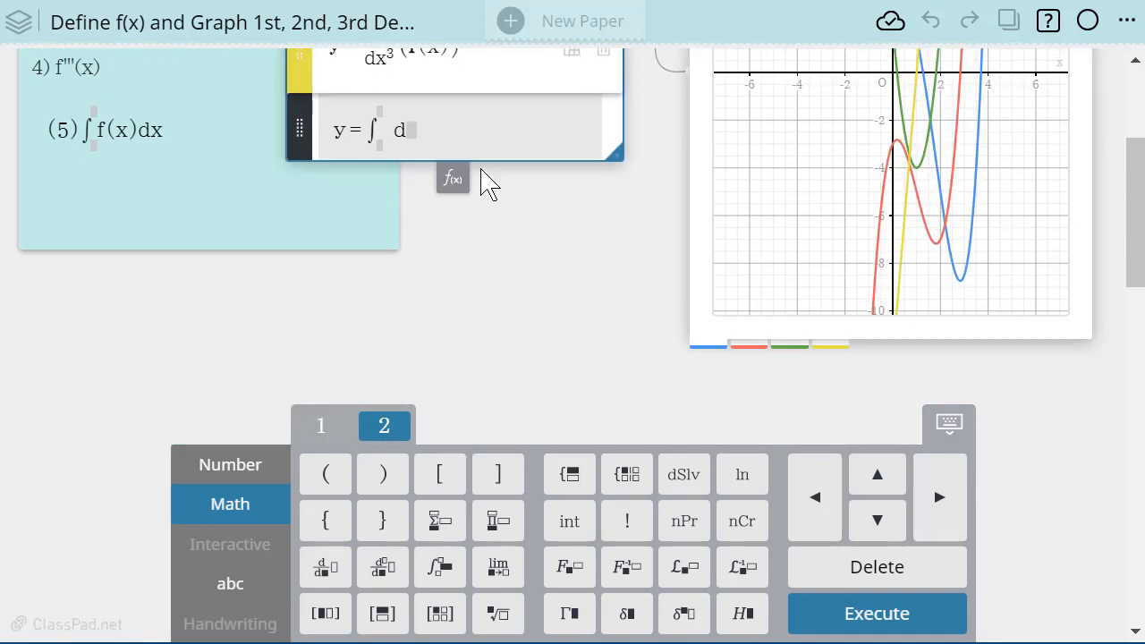
- Enter f(x) as the integrand of the black function and graph the integral
{"action": "left_click", "coordinate": [408, 125]}
{"action": "type", "text": "f"}
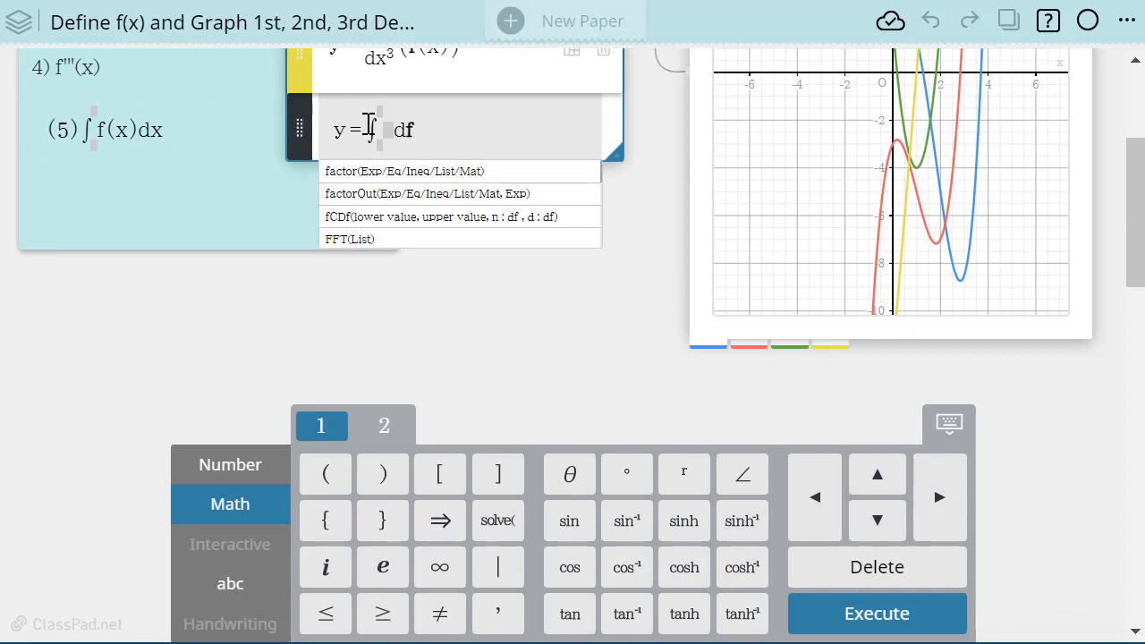
{"action": "left_click_drag", "start_coordinate": [371, 124], "coordinate": [389, 129]}
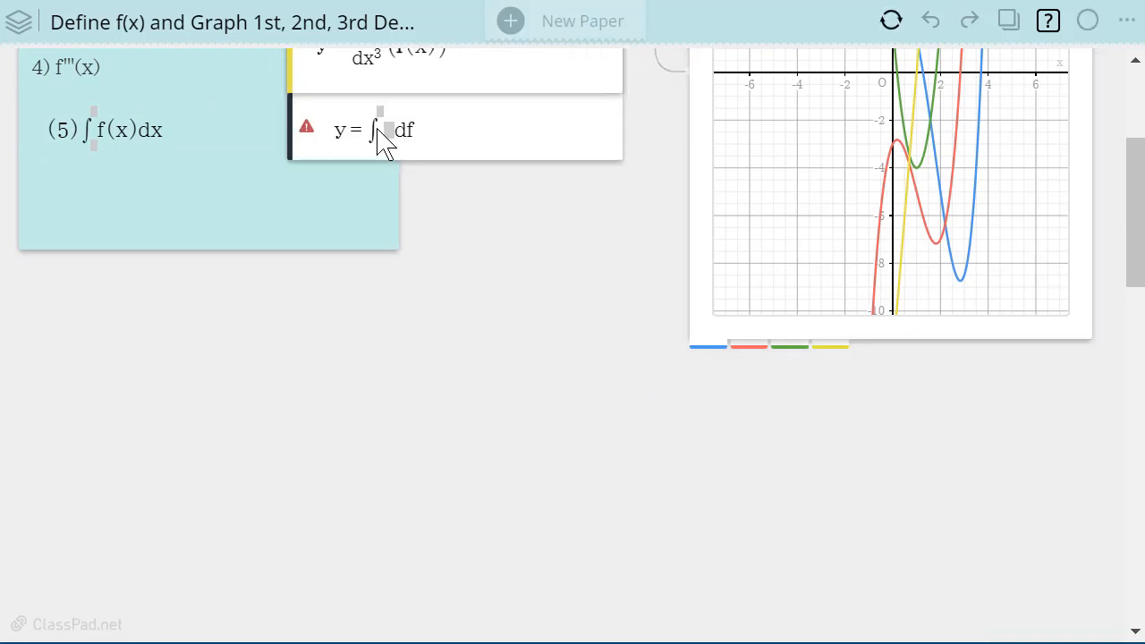
{"action": "left_click", "coordinate": [393, 139]}
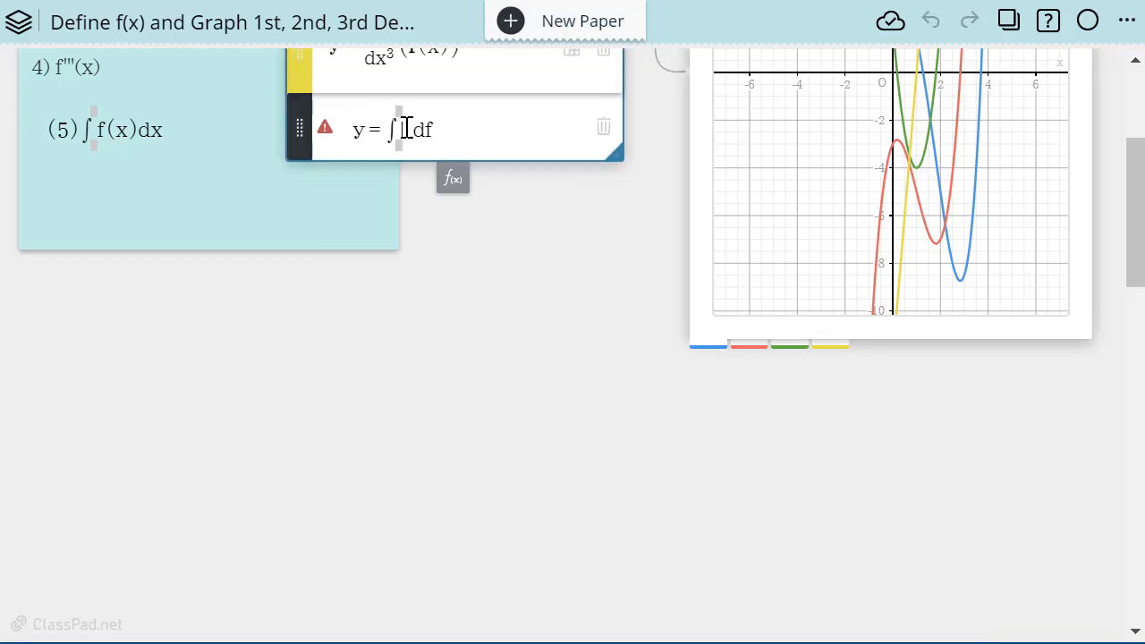
{"action": "left_click", "coordinate": [405, 129]}
{"action": "type", "text": "f("}
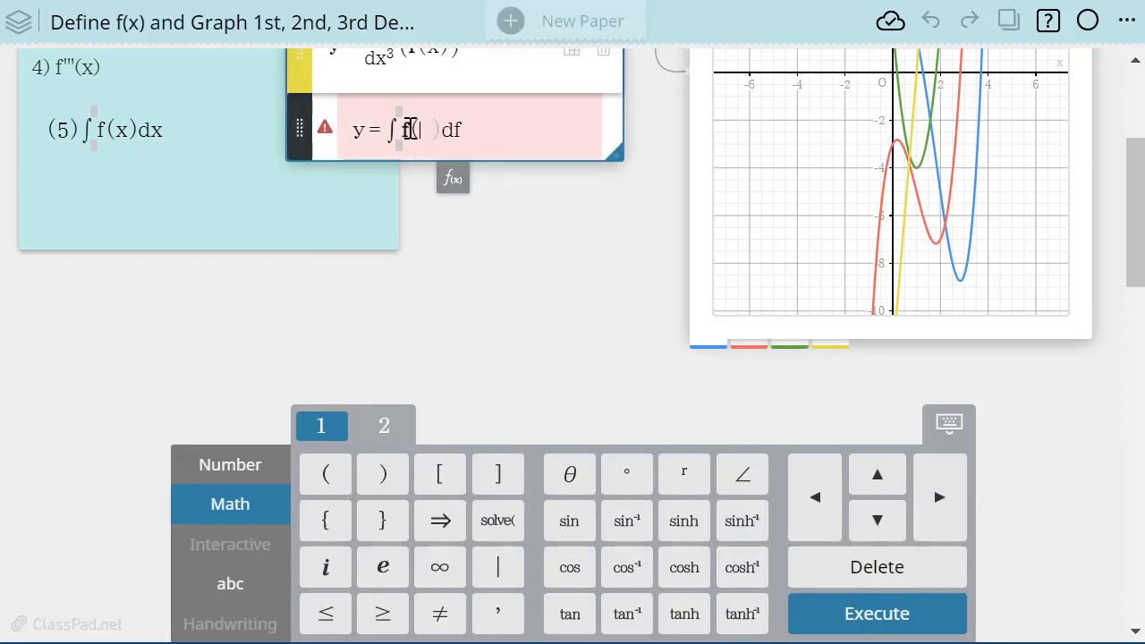
{"action": "type", "text": "x"}
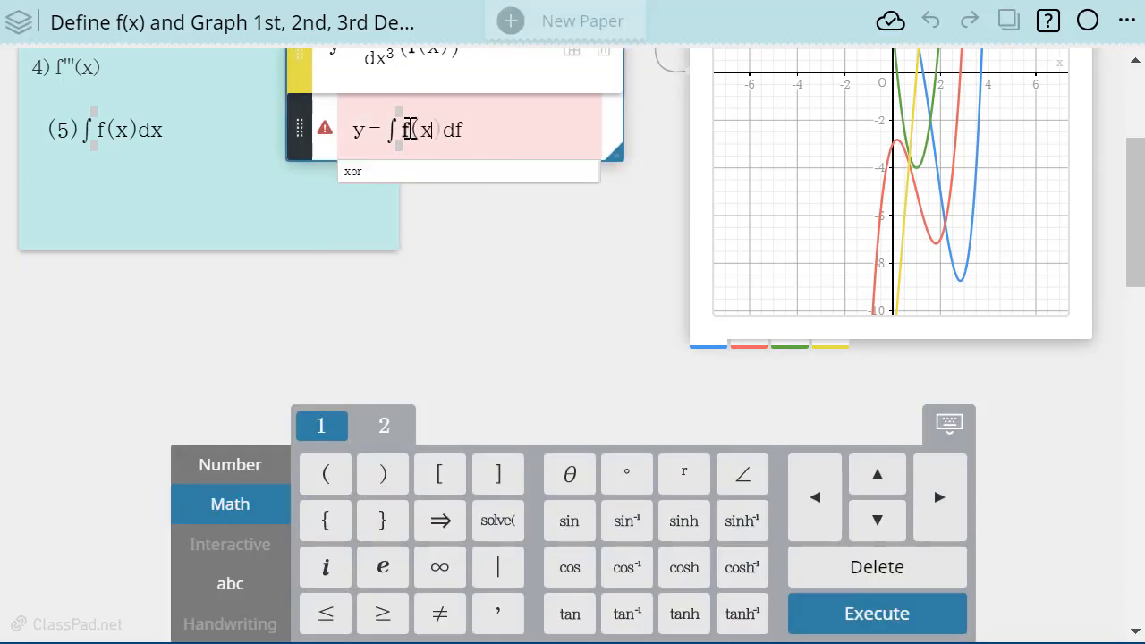
{"action": "left_click", "coordinate": [456, 132]}
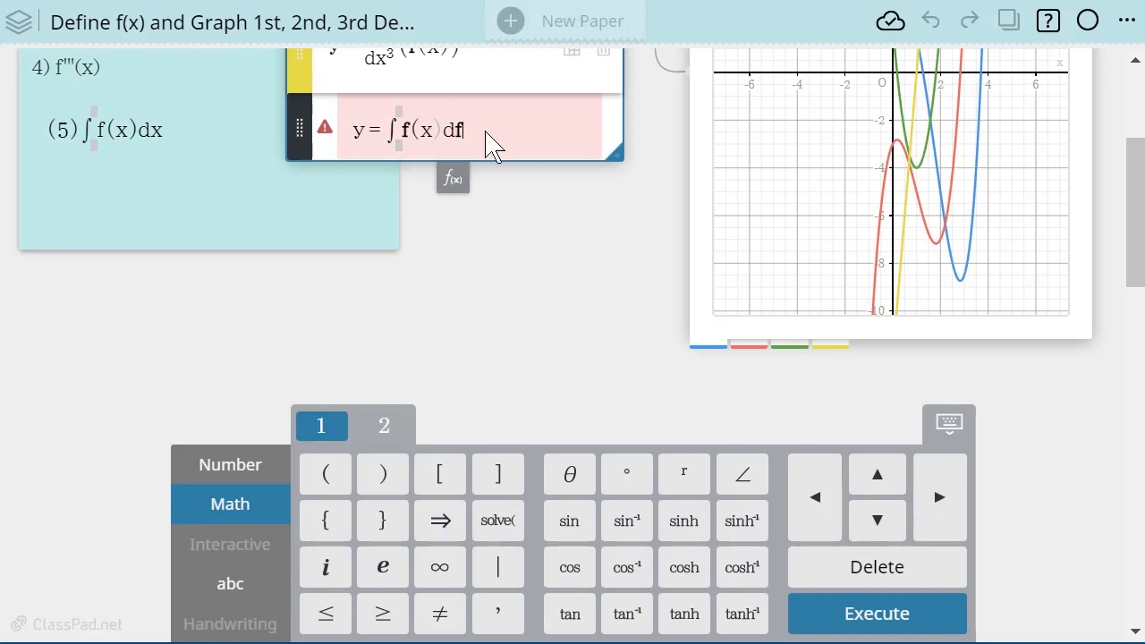
{"action": "key", "text": "Return"}
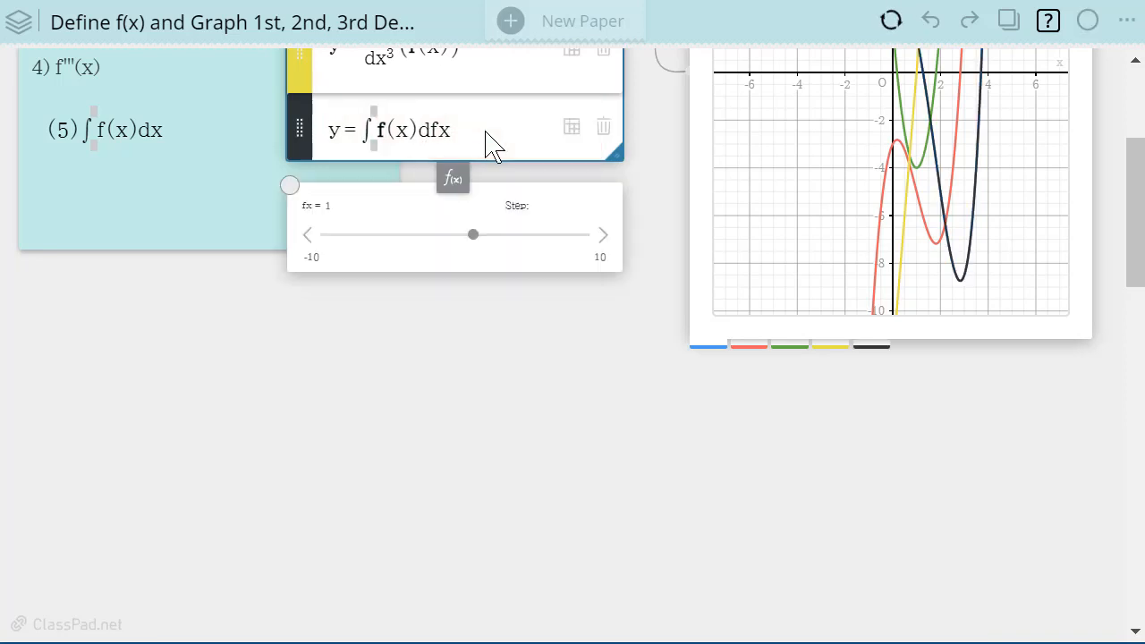
- Correct the integral's variable of integration to x and regraph y=∫f(x)dx
{"action": "left_click", "coordinate": [460, 134]}
{"action": "key", "text": "BackSpace"}
{"action": "key", "text": "BackSpace"}
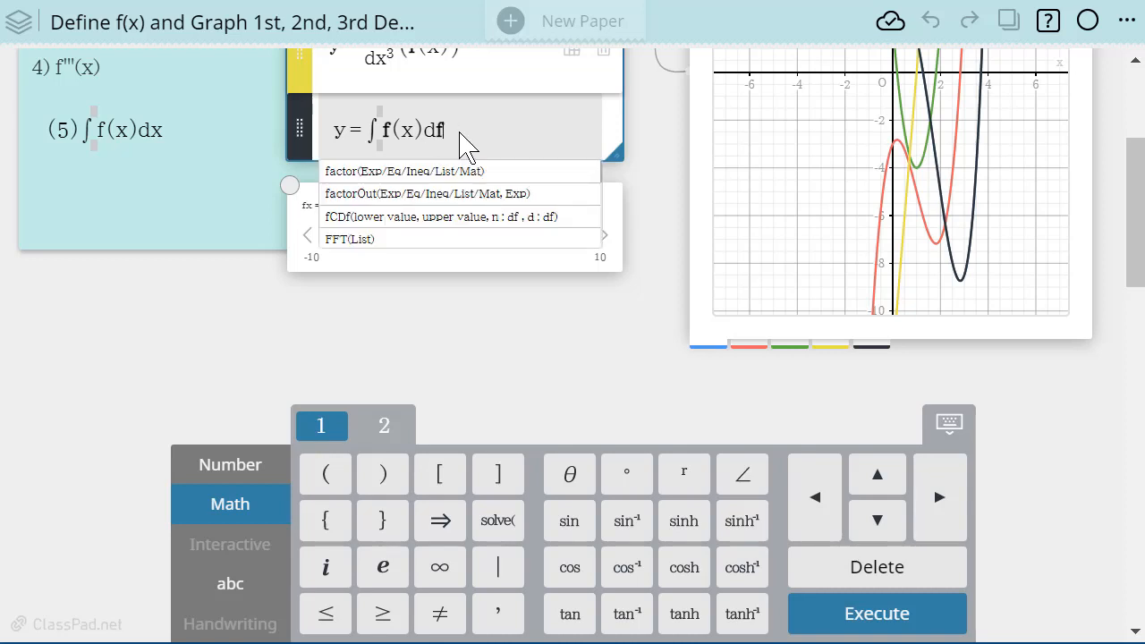
{"action": "type", "text": "x"}
{"action": "key", "text": "Return"}
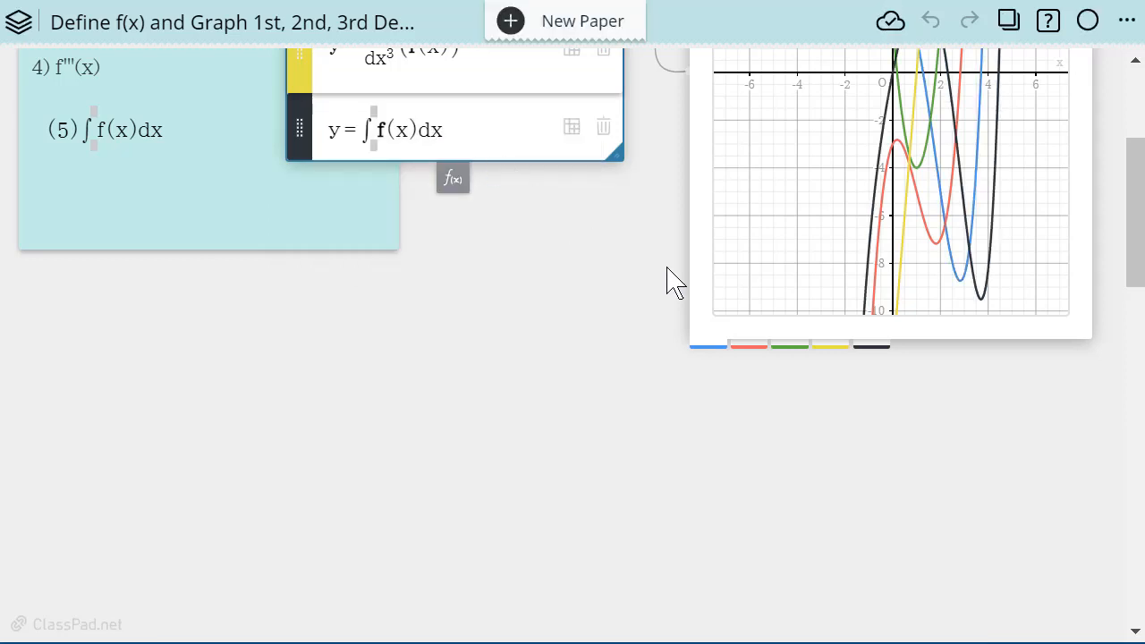
- Compare the five graphed curves with their function list and the calculated derivatives further down the paper
{"action": "scroll", "coordinate": [680, 345], "scroll_direction": "up", "scroll_amount": 3}
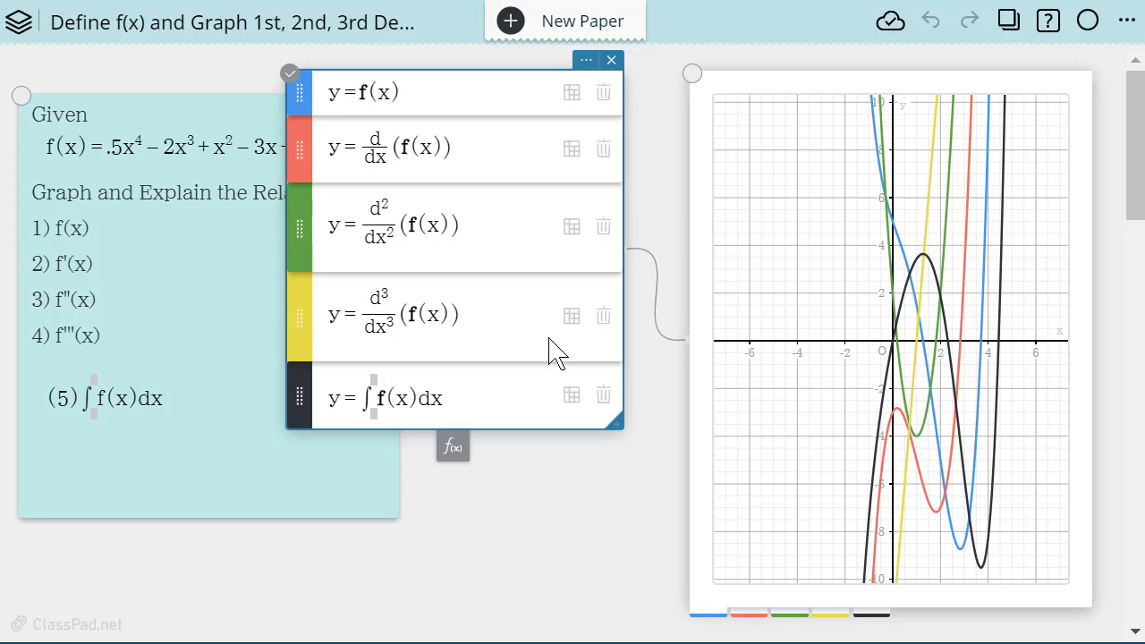
{"action": "scroll", "coordinate": [466, 279], "scroll_direction": "down", "scroll_amount": 5}
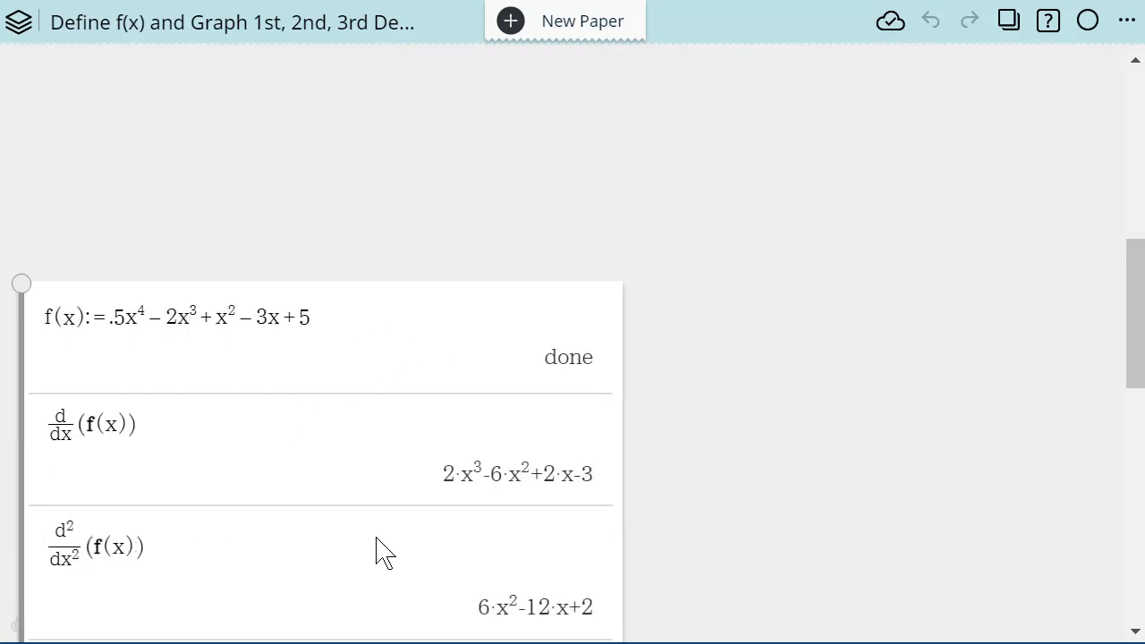
{"action": "scroll", "coordinate": [506, 417], "scroll_direction": "up", "scroll_amount": 5}
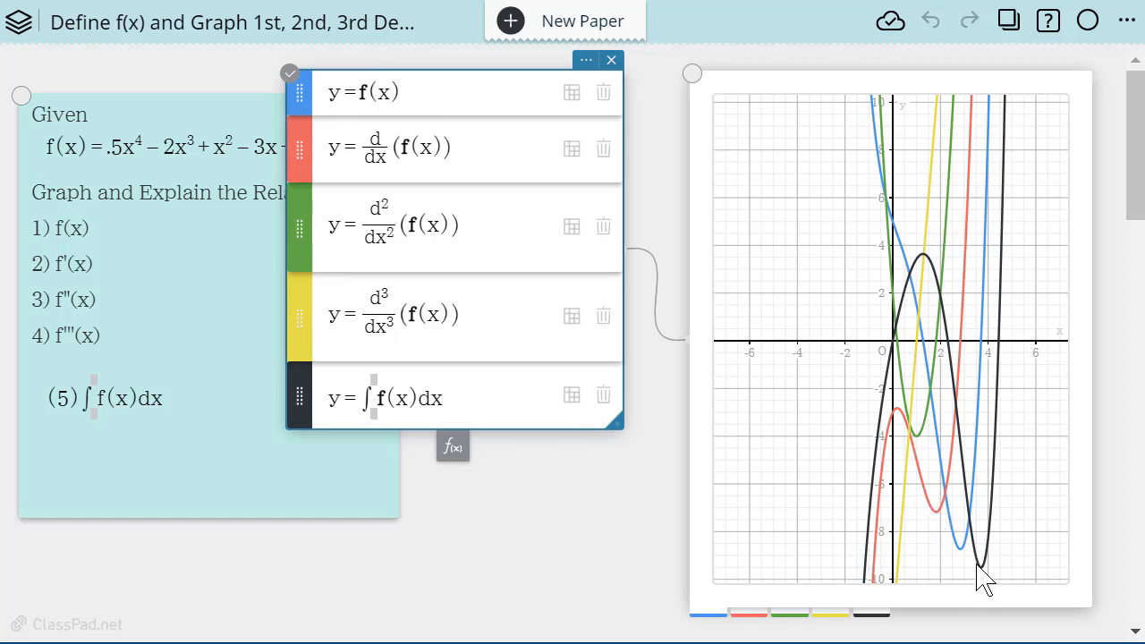
{"action": "scroll", "coordinate": [900, 503], "scroll_direction": "down", "scroll_amount": 5}
{"action": "scroll", "coordinate": [882, 435], "scroll_direction": "up", "scroll_amount": 3}
{"action": "scroll", "coordinate": [800, 397], "scroll_direction": "down", "scroll_amount": 1}
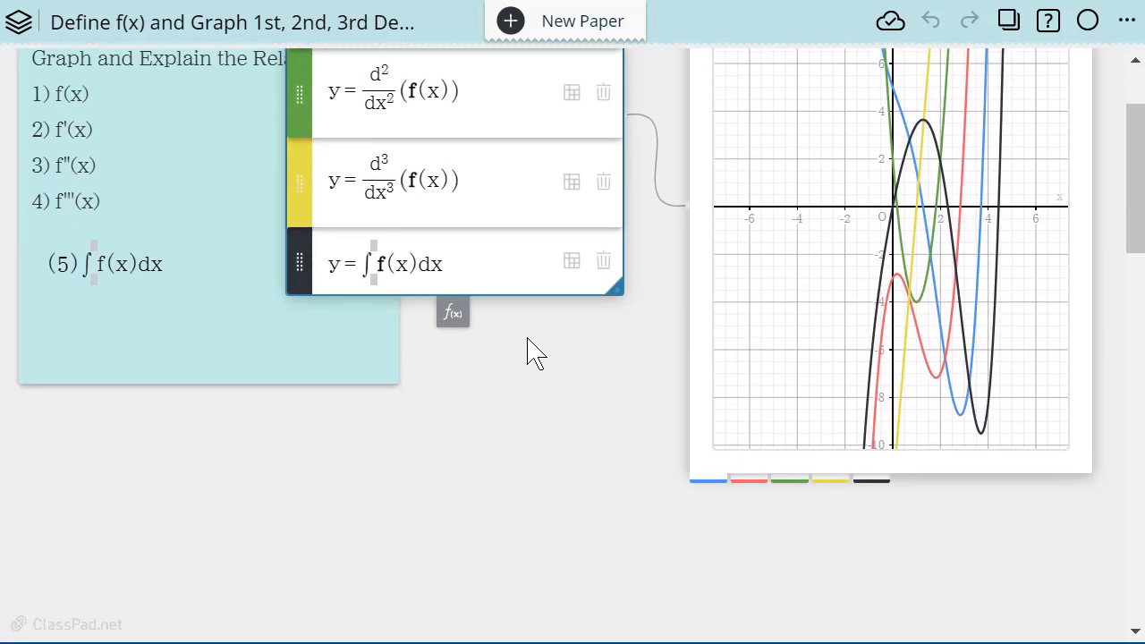
{"action": "scroll", "coordinate": [460, 289], "scroll_direction": "up", "scroll_amount": 3}
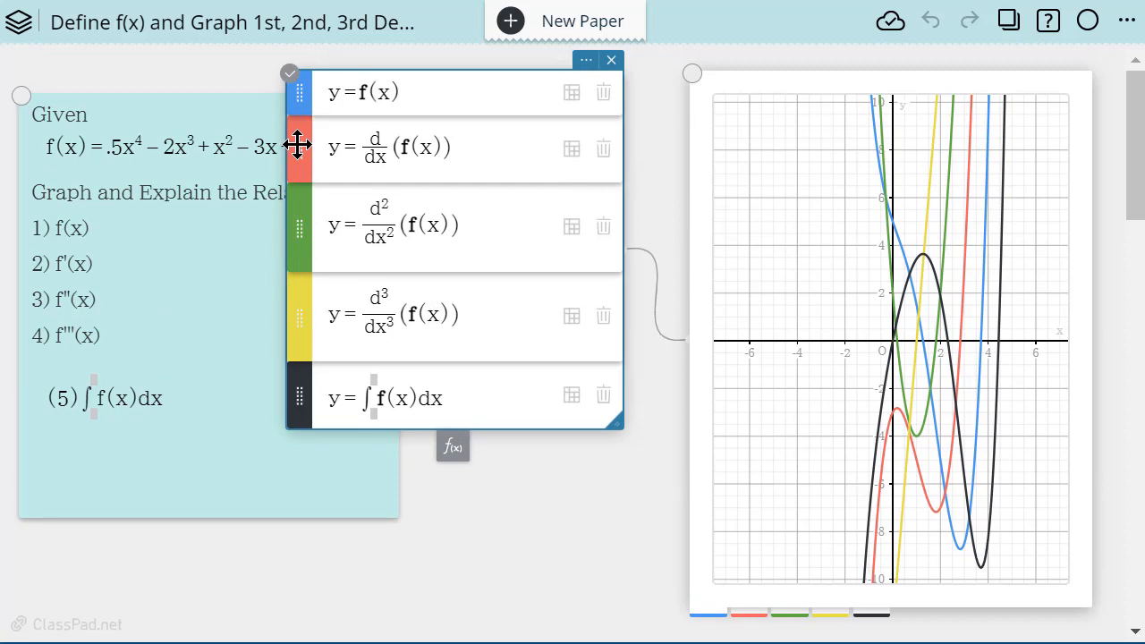
- Hide the graphs of the first and second derivatives of f(x)
{"action": "left_click", "coordinate": [298, 146]}
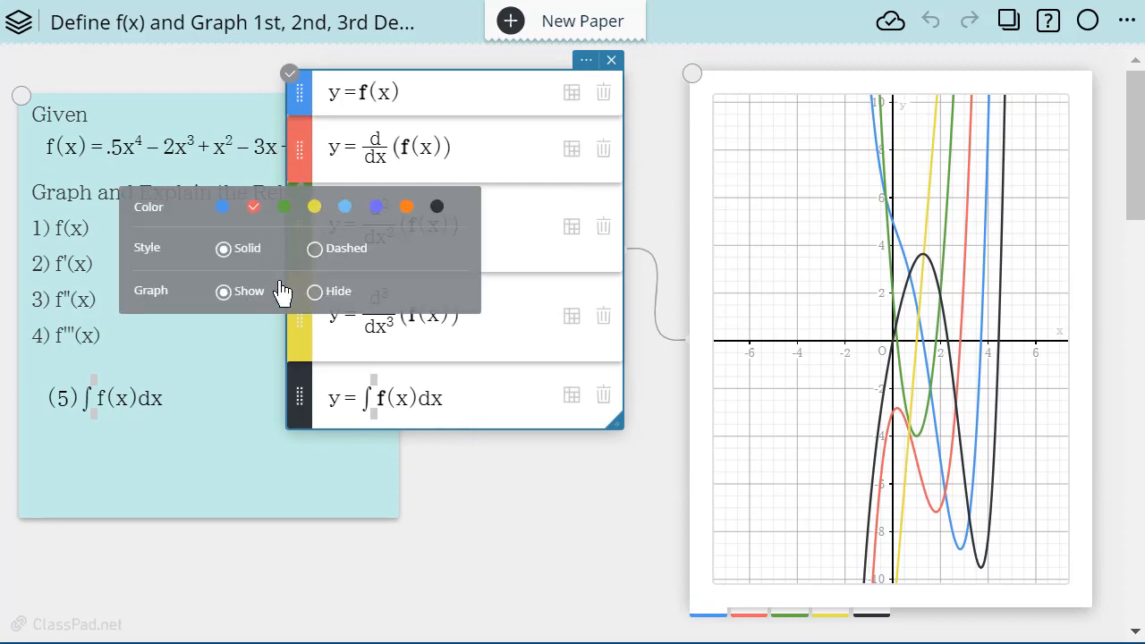
{"action": "left_click", "coordinate": [314, 293]}
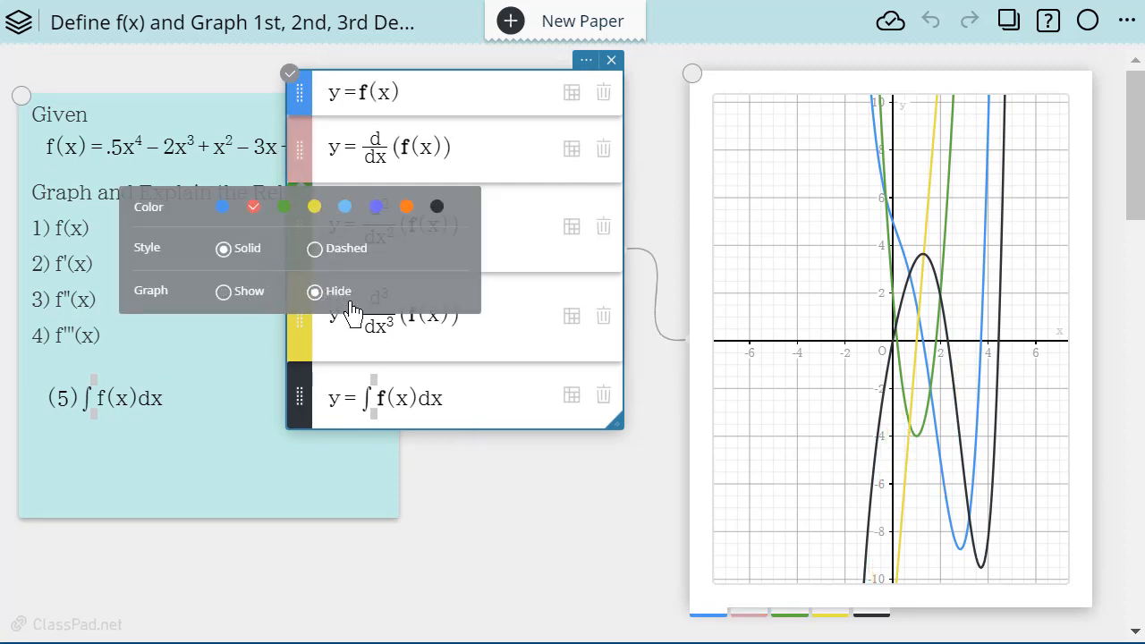
{"action": "left_click", "coordinate": [637, 358]}
{"action": "left_click", "coordinate": [301, 238]}
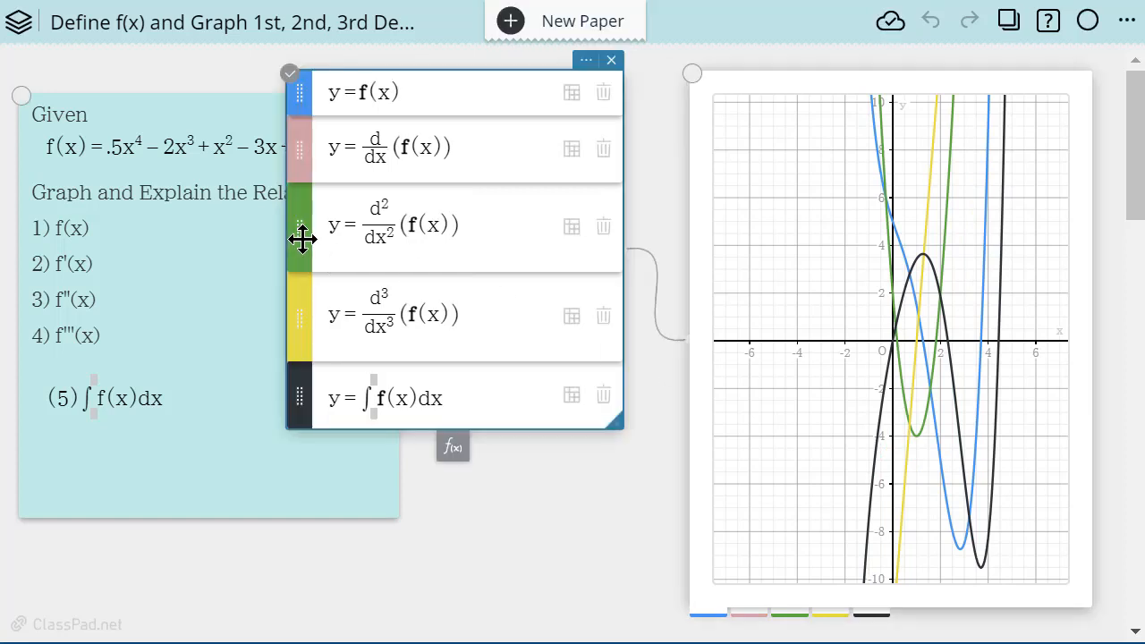
{"action": "left_click", "coordinate": [301, 238]}
{"action": "left_click", "coordinate": [315, 381]}
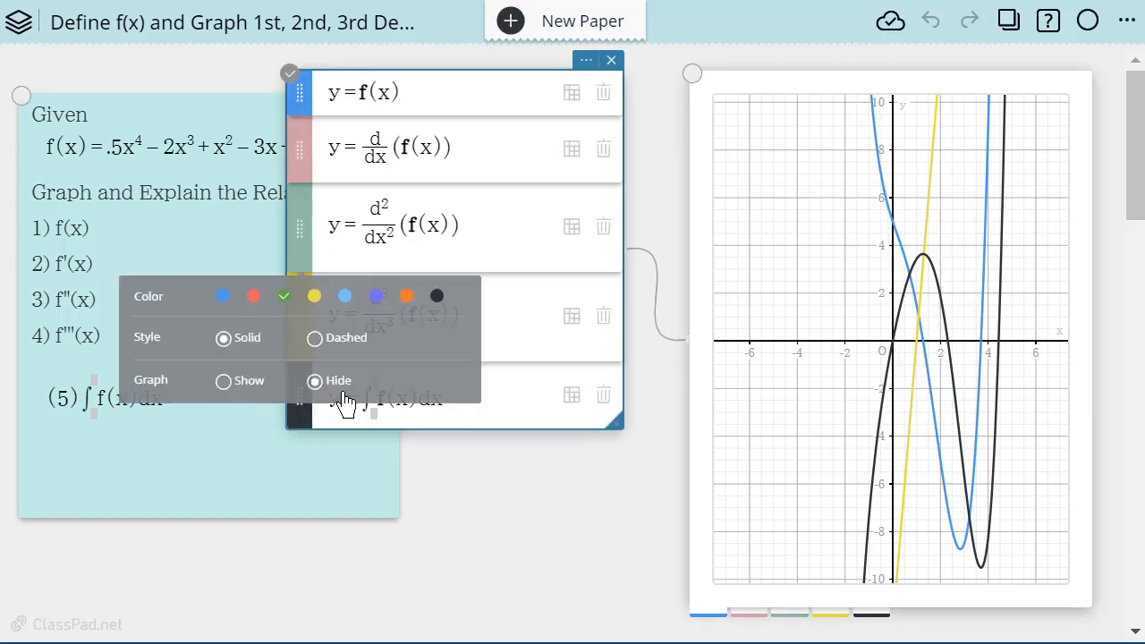
{"action": "left_click", "coordinate": [652, 467]}
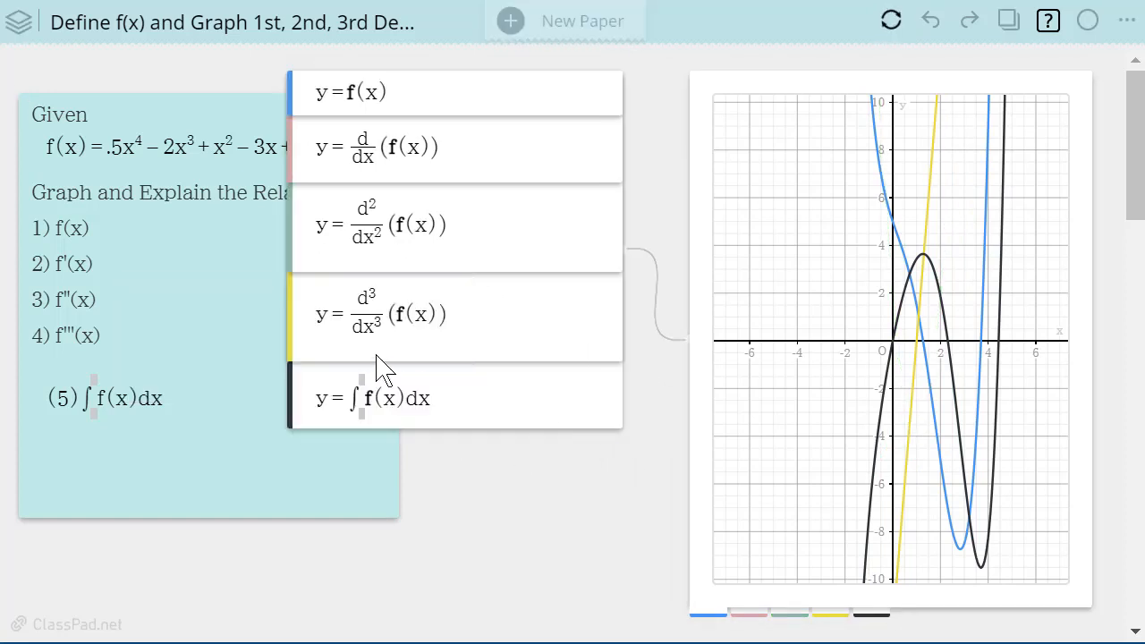
- Hide the graph of the third derivative of f(x)
{"action": "left_click", "coordinate": [286, 322]}
{"action": "left_click", "coordinate": [331, 314]}
{"action": "left_click", "coordinate": [302, 312]}
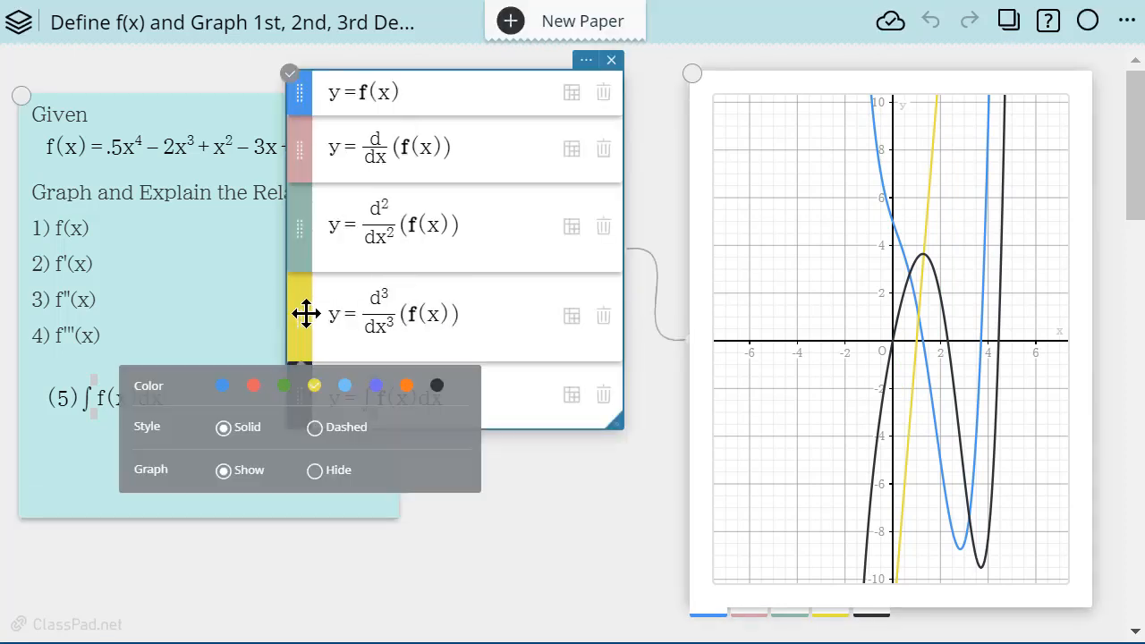
{"action": "left_click", "coordinate": [315, 471]}
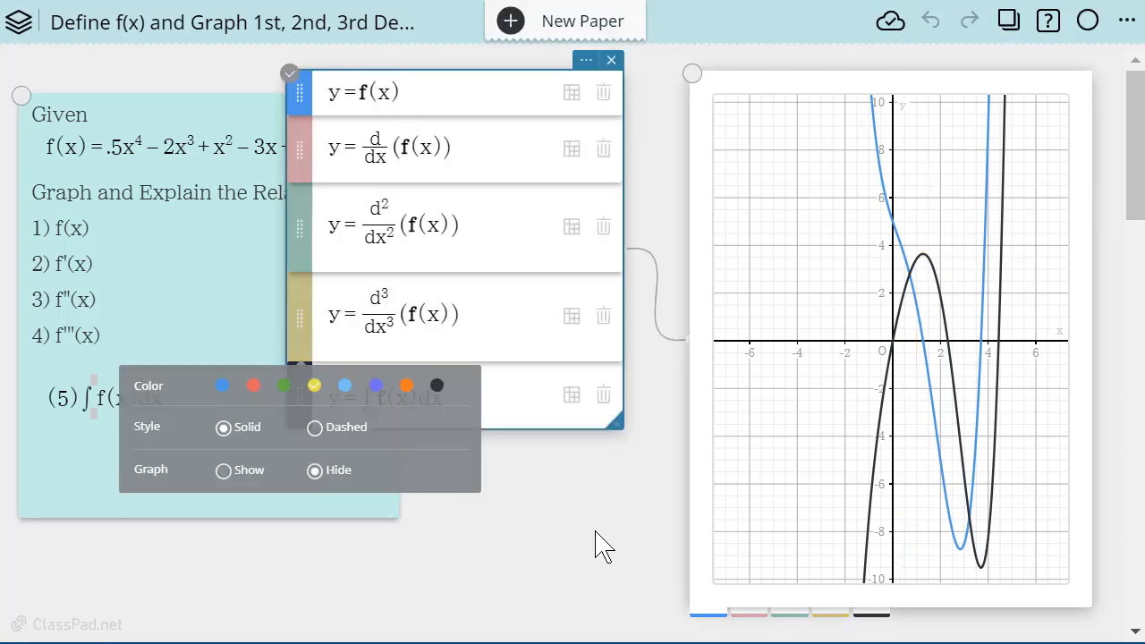
{"action": "left_click", "coordinate": [682, 544]}
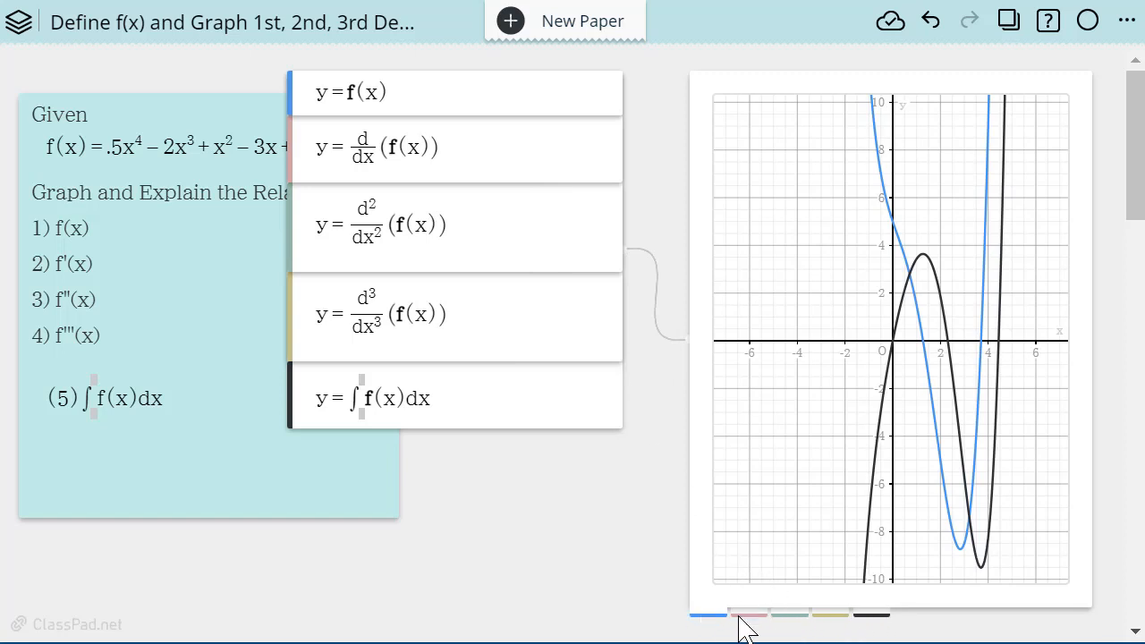
- Pull the integral function out of the shared graph into a separate graph of its own
{"action": "left_click", "coordinate": [873, 617]}
{"action": "scroll", "coordinate": [805, 564], "scroll_direction": "down", "scroll_amount": 1}
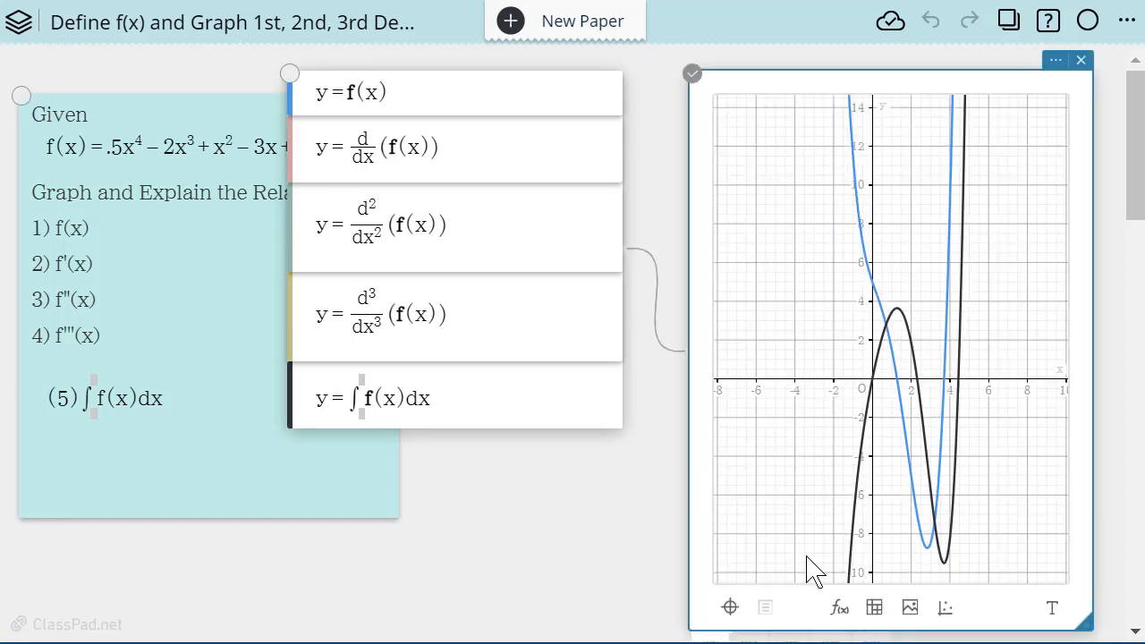
{"action": "scroll", "coordinate": [1118, 519], "scroll_direction": "down", "scroll_amount": 2}
{"action": "scroll", "coordinate": [1111, 503], "scroll_direction": "down", "scroll_amount": 2}
{"action": "left_click_drag", "start_coordinate": [871, 383], "coordinate": [593, 596]}
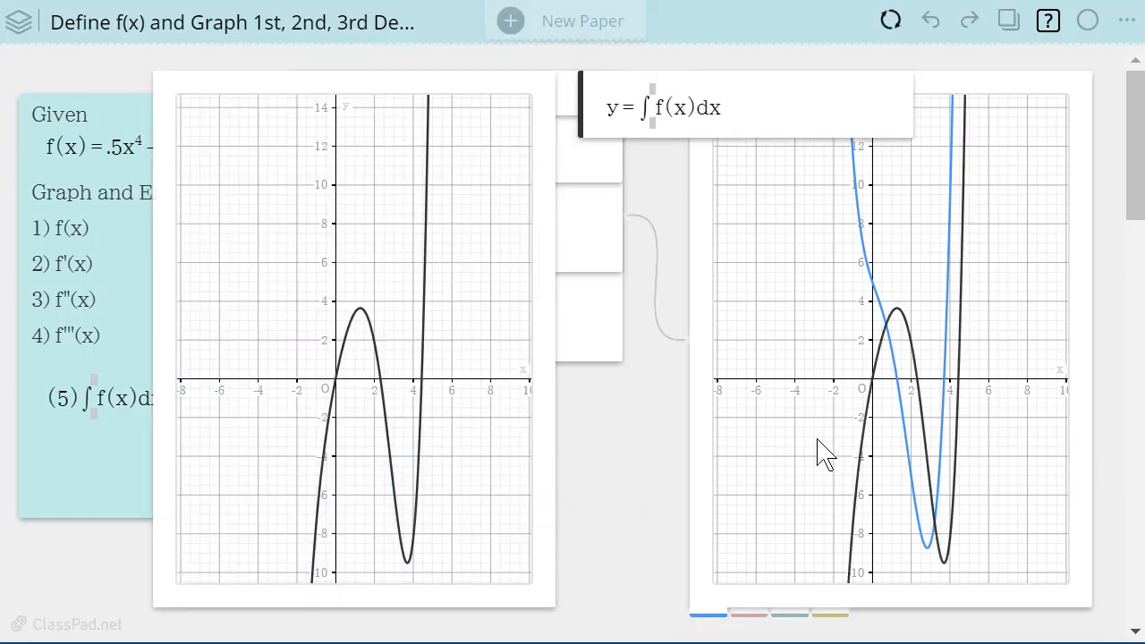